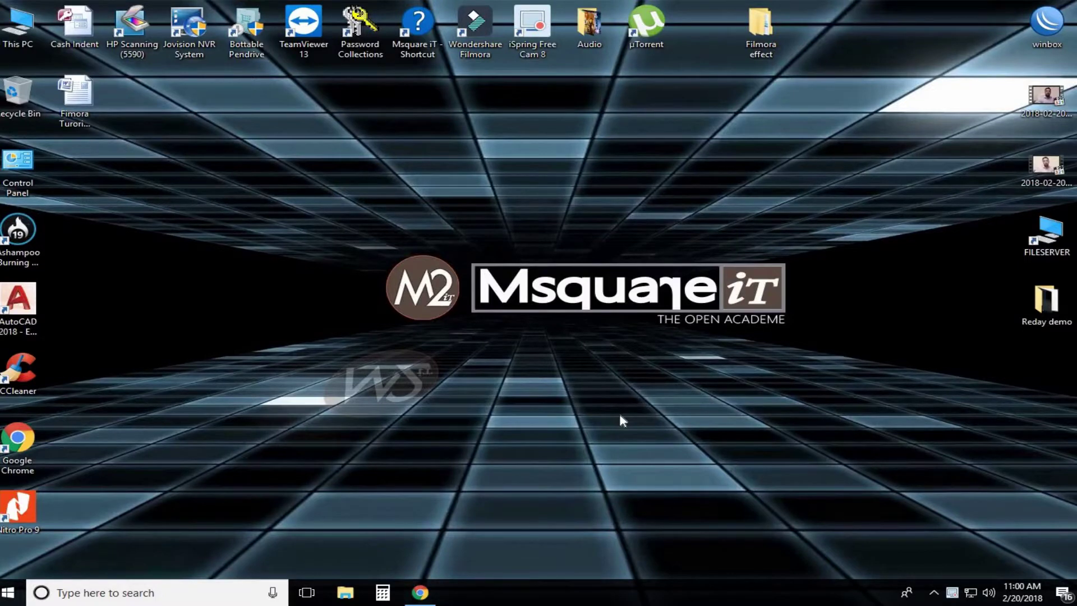
# Bring the Chrome window with the Gmail inbox back up from the taskbar.
pyautogui.click(419, 591)
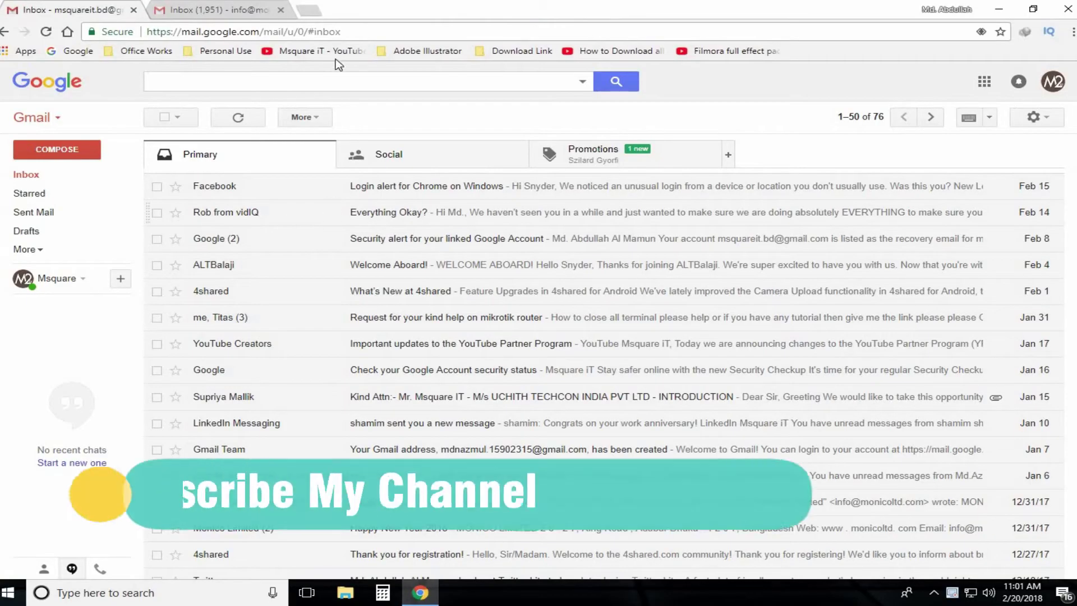
# Google 'get into pc' in a new tab and open the top result, the Get Into PC site.
pyautogui.click(308, 11)
pyautogui.click(80, 49)
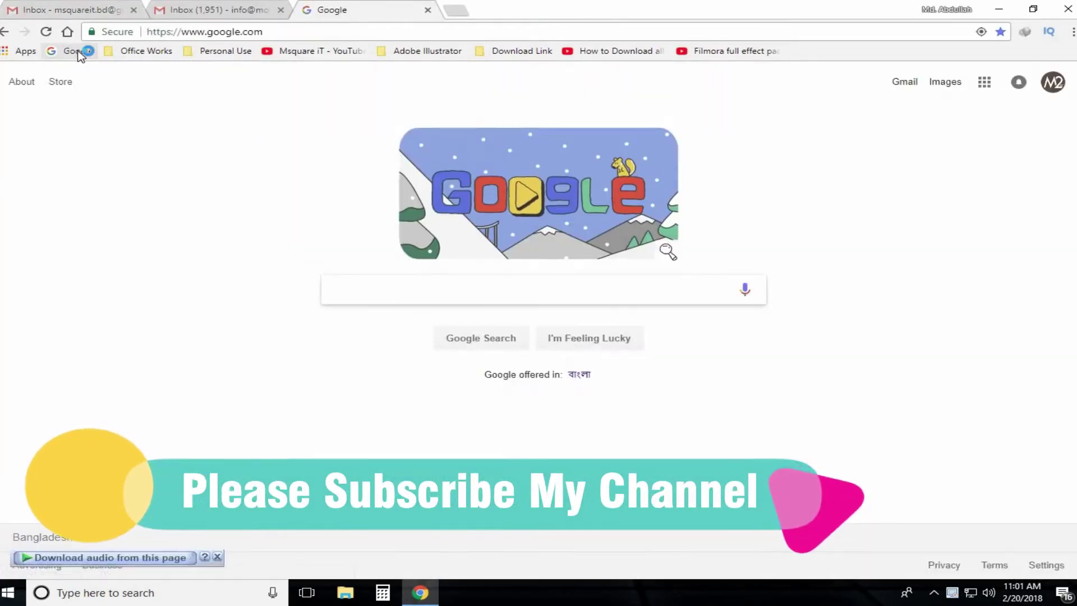
pyautogui.write('get ')
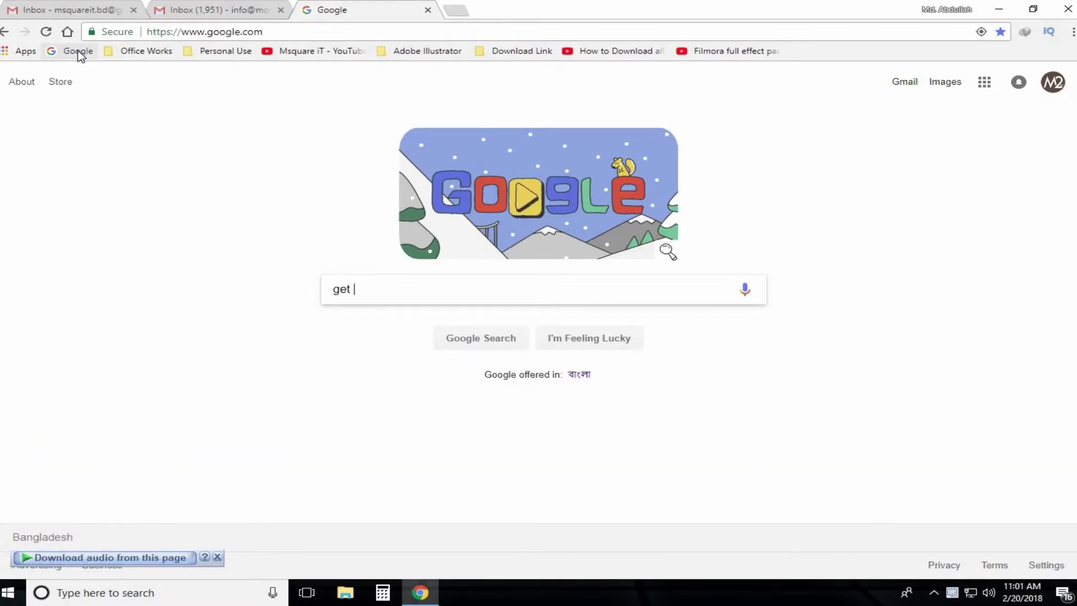
pyautogui.write('into pc')
pyautogui.press('Return')
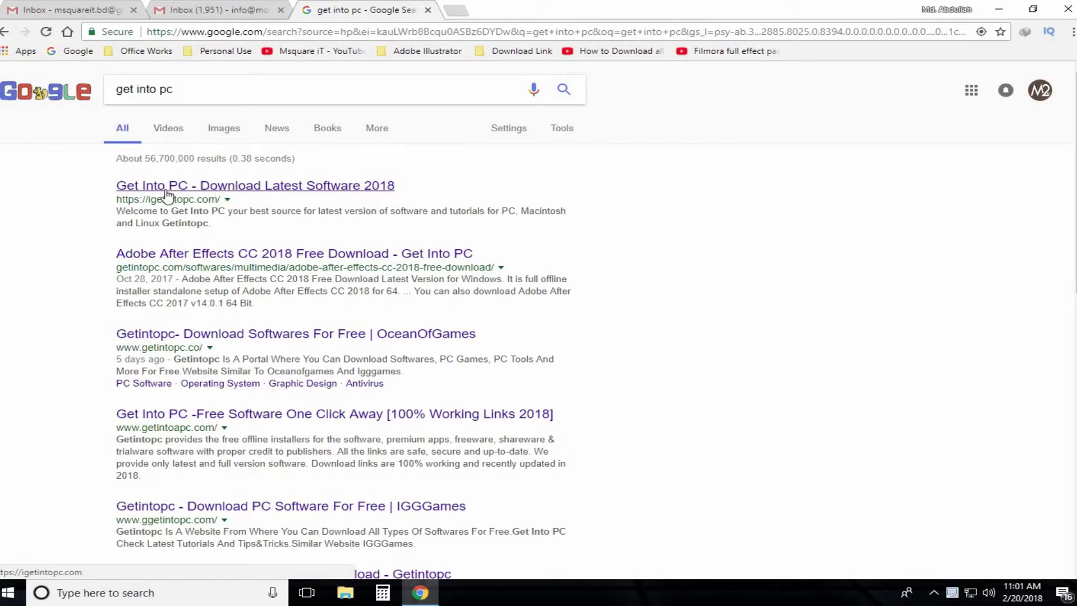
pyautogui.click(238, 192)
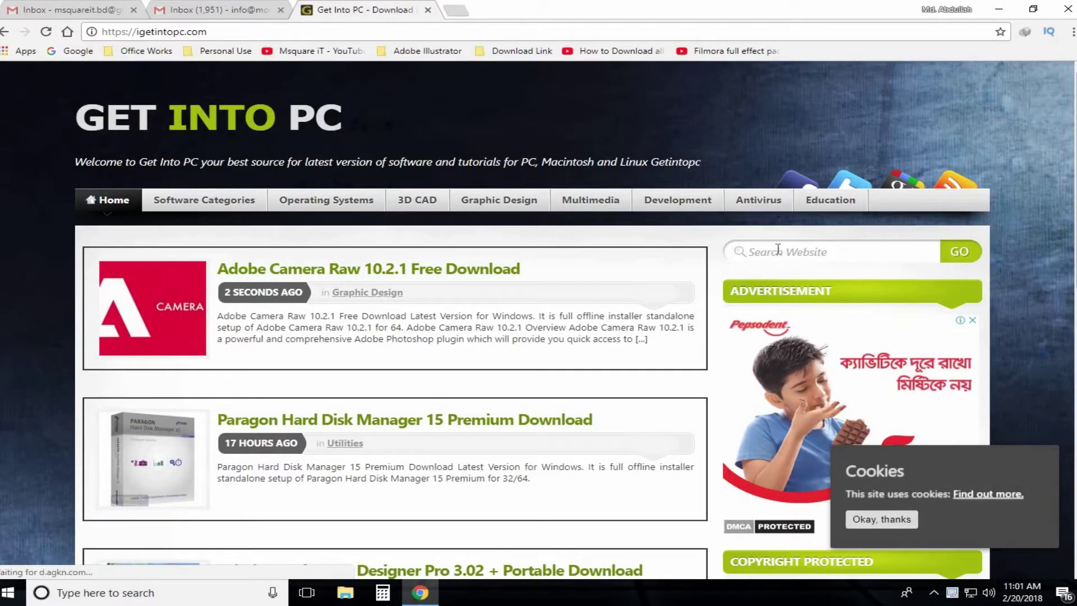
# Search the Get Into PC site for 'filmora'.
pyautogui.scroll(-1, 799, 264)
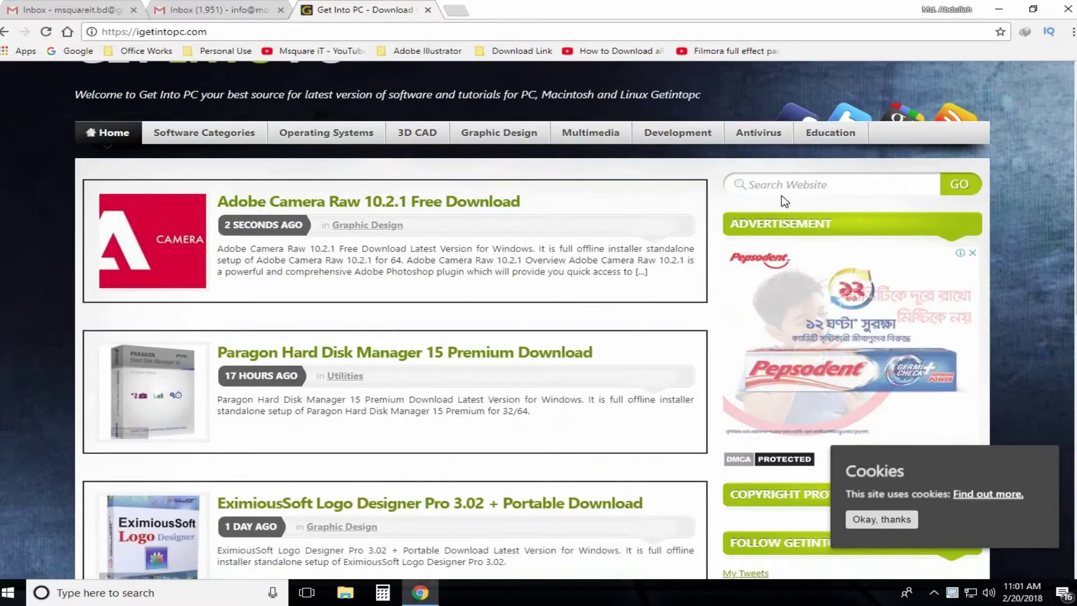
pyautogui.click(765, 184)
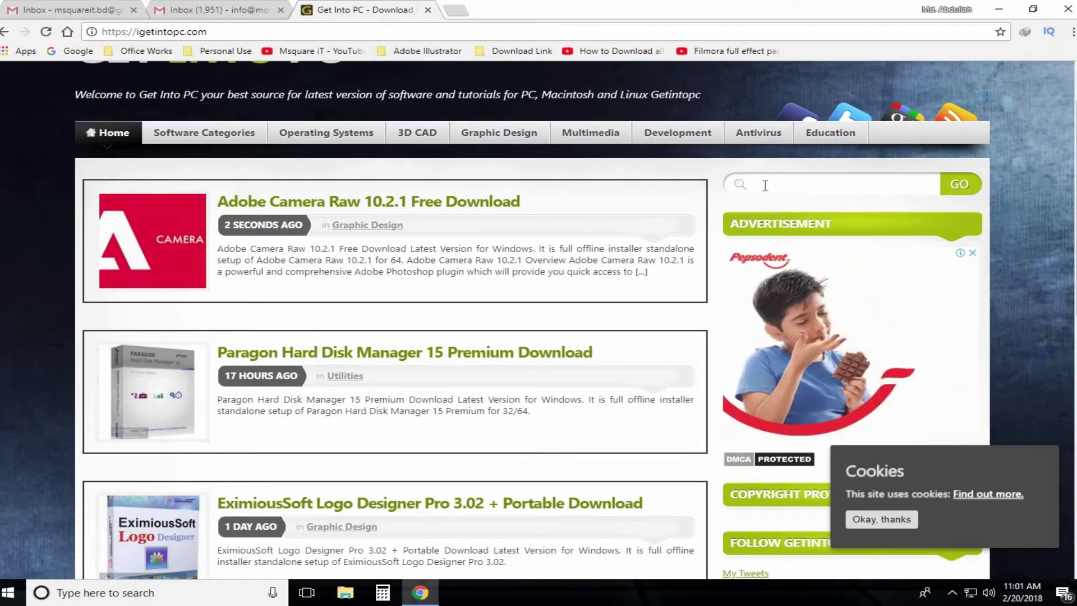
pyautogui.write('filmora')
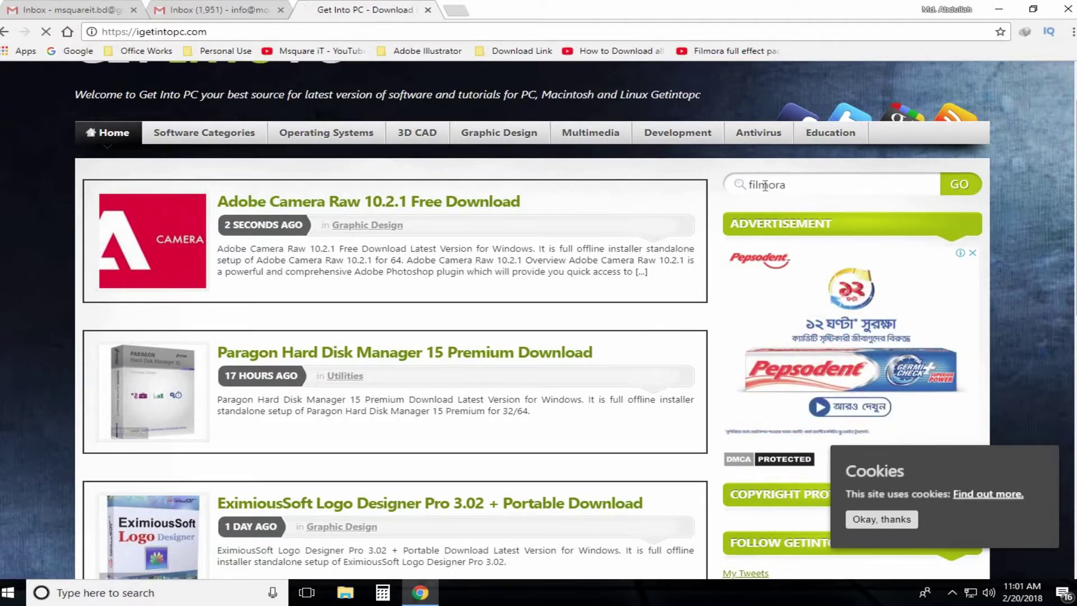
pyautogui.press('Return')
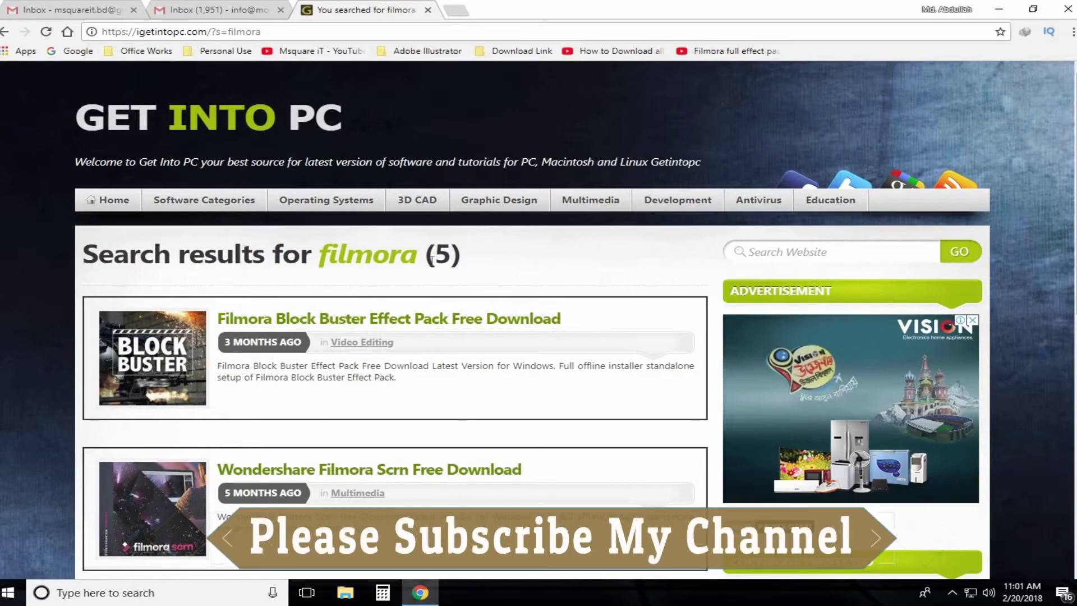
pyautogui.moveTo(318, 255); pyautogui.dragTo(466, 256)
# Scroll the results and open the Wondershare Filmora 8 Complete Effect Packs Free Download page.
pyautogui.scroll(-2, 392, 258)
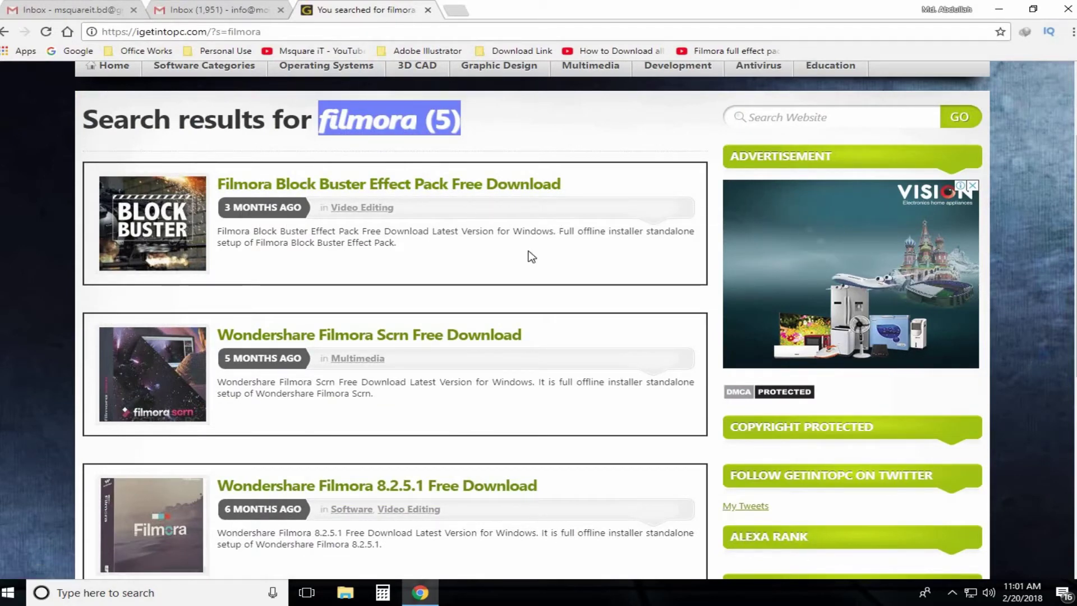
pyautogui.scroll(-2, 482, 345)
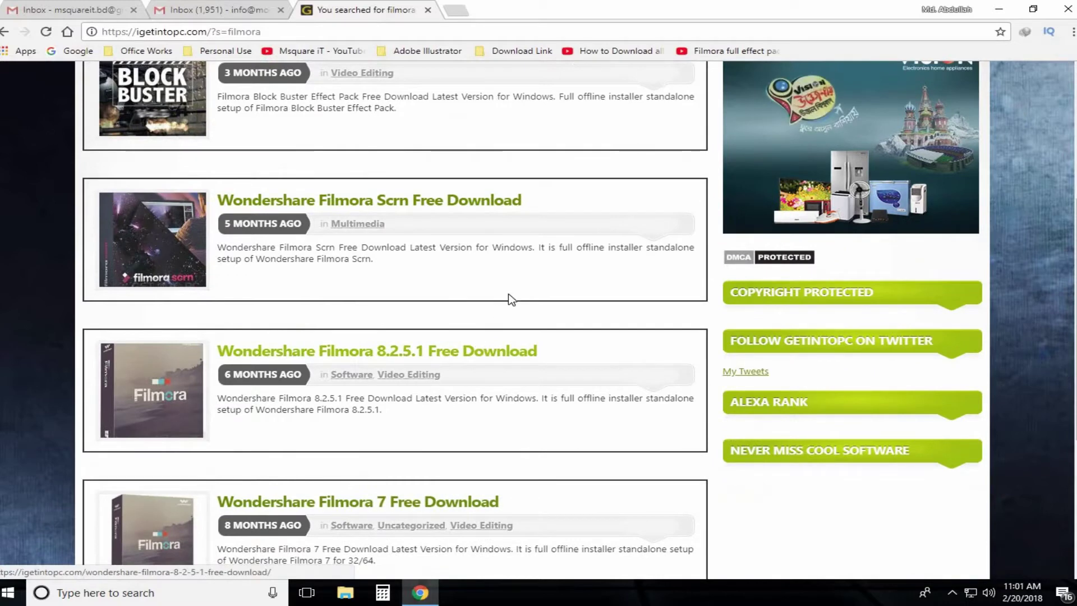
pyautogui.scroll(-1, 507, 298)
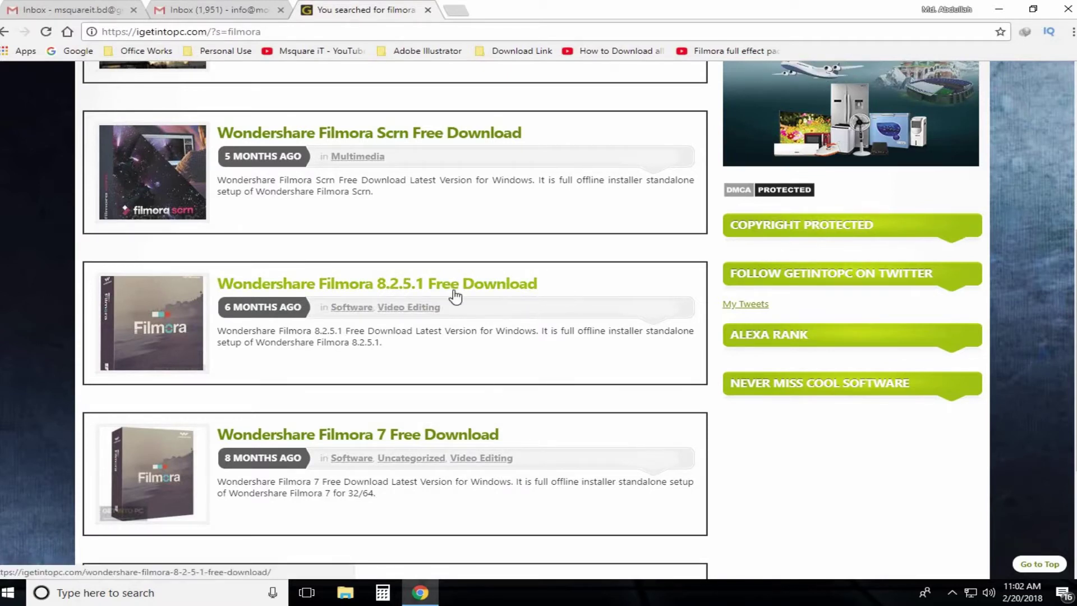
pyautogui.scroll(-2, 500, 375)
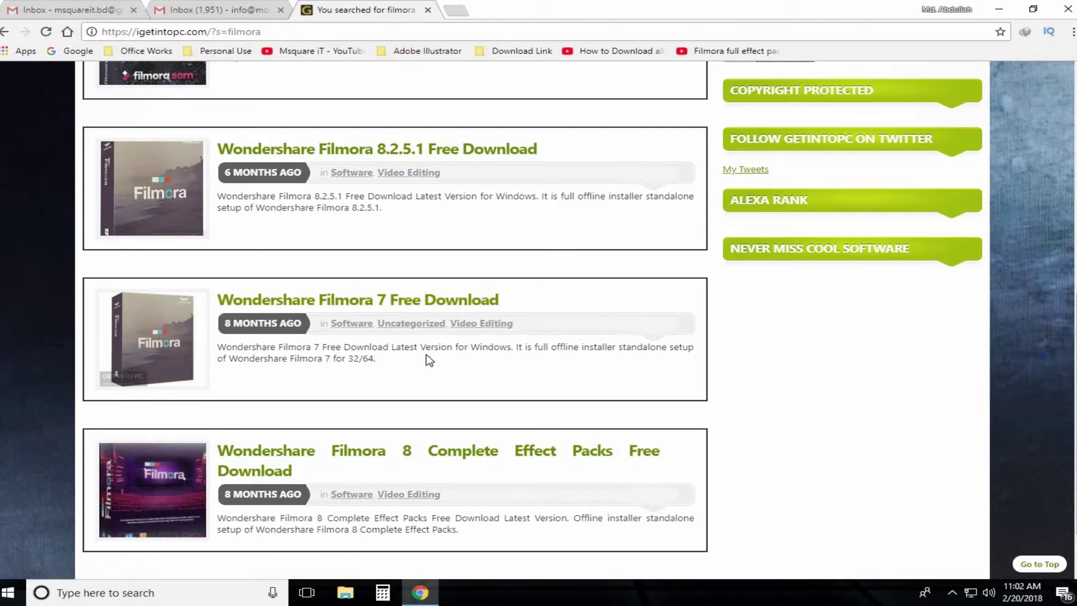
pyautogui.scroll(-1, 477, 393)
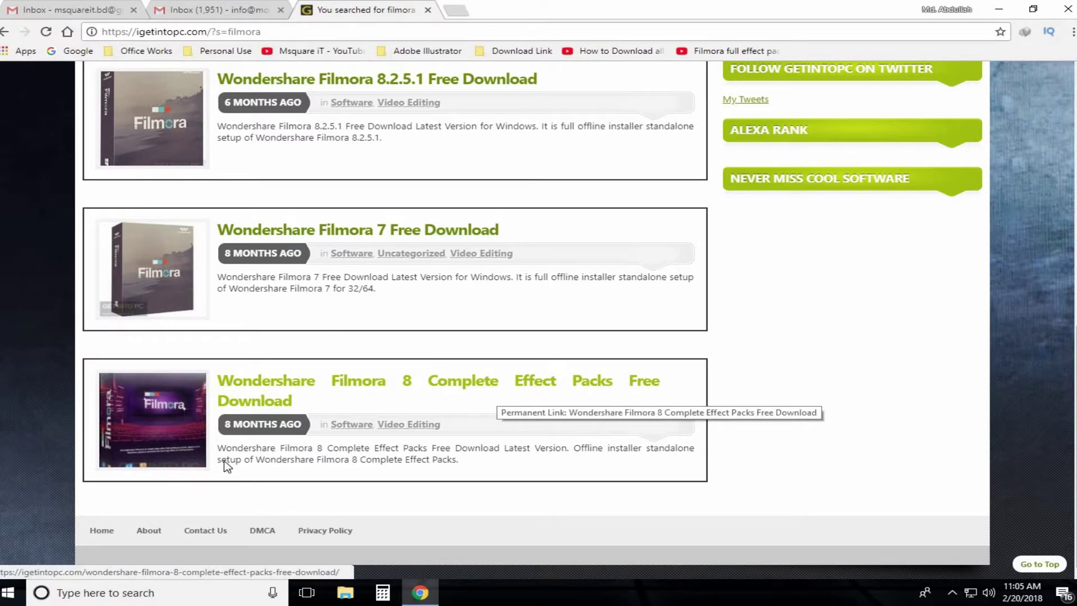
pyautogui.click(272, 387)
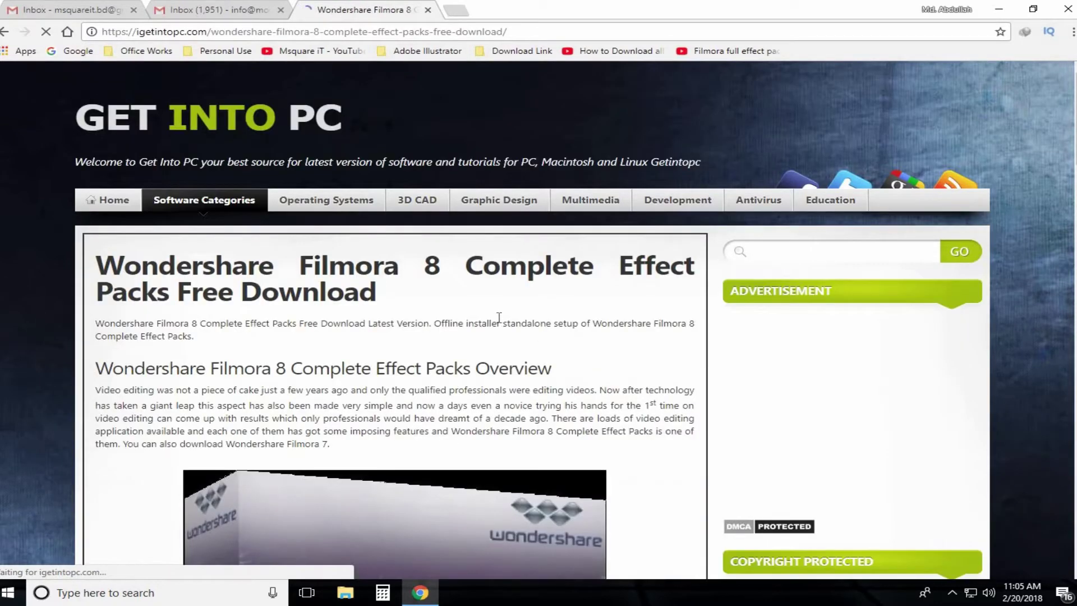
# Start the effect packs download with the DOWNLOAD NOW button at the article's end.
pyautogui.scroll(-15, 499, 317)
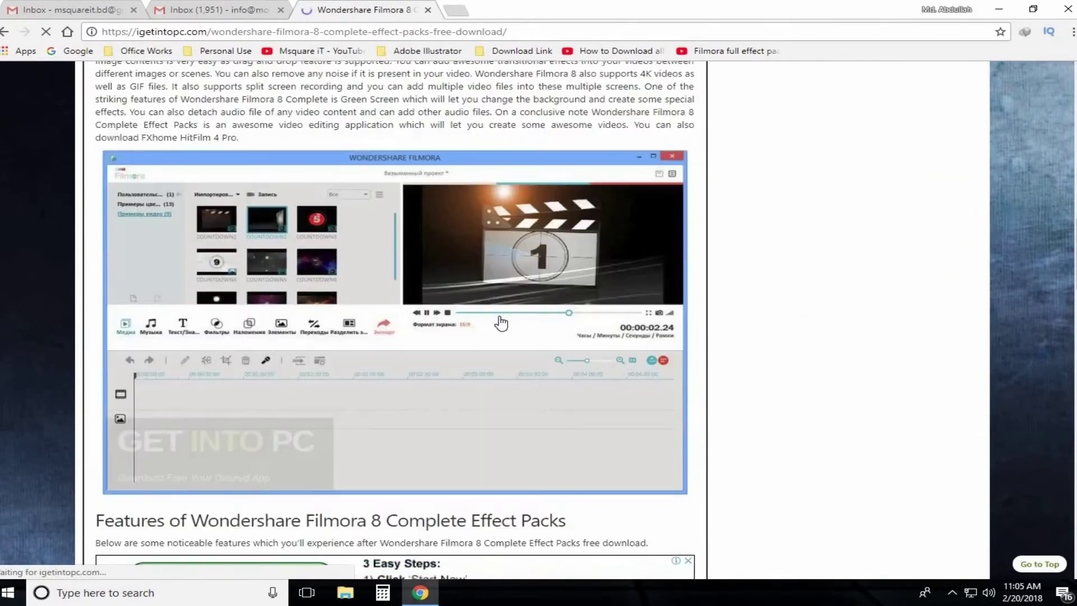
pyautogui.scroll(-20, 501, 322)
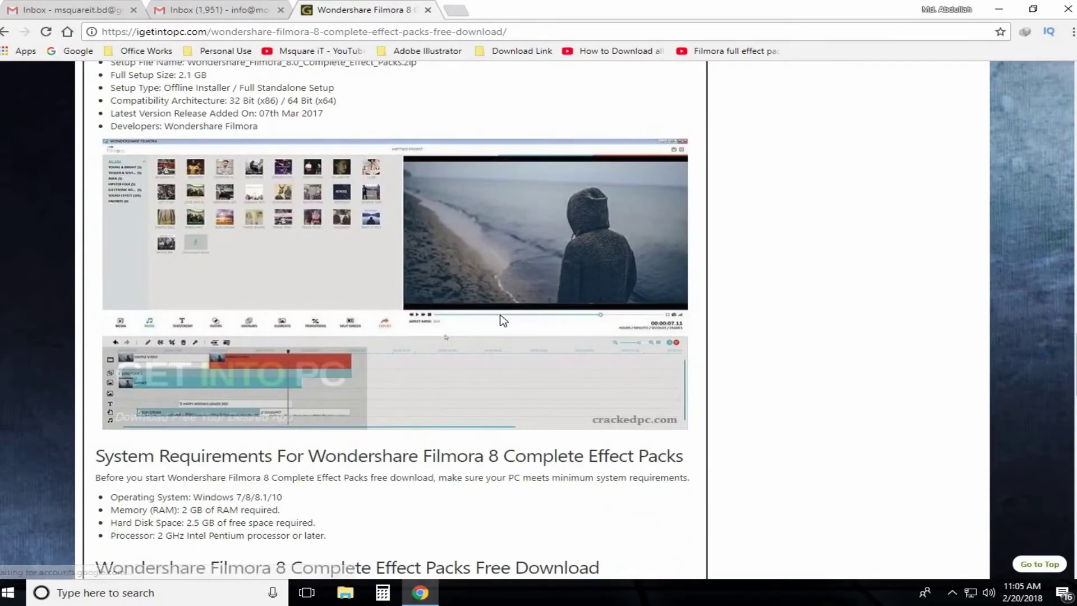
pyautogui.scroll(-10, 501, 321)
pyautogui.scroll(3, 423, 318)
pyautogui.click(396, 306)
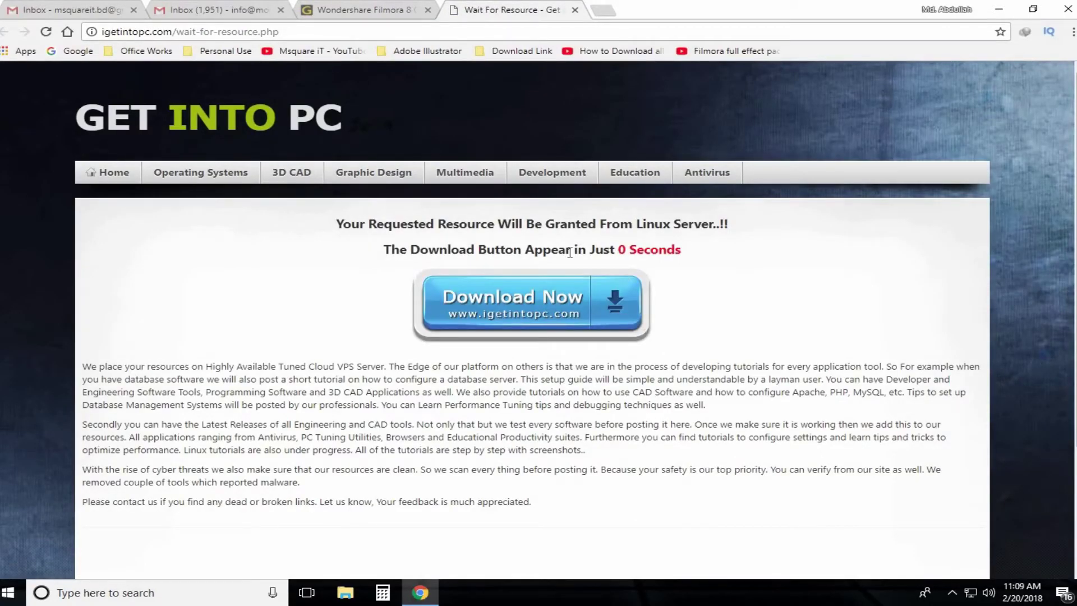
# Continue from the wait page to the file host's download of the 2.12 GB archive.
pyautogui.click(617, 301)
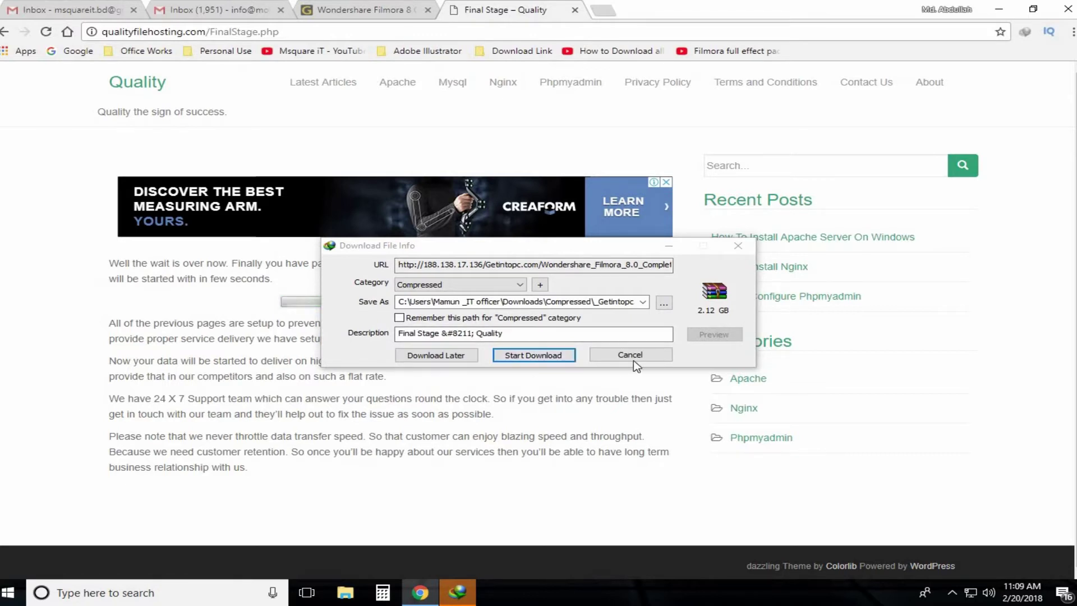
# Start the archive download in IDM, pause it near 1%, hide its window, and close the host tab.
pyautogui.click(529, 356)
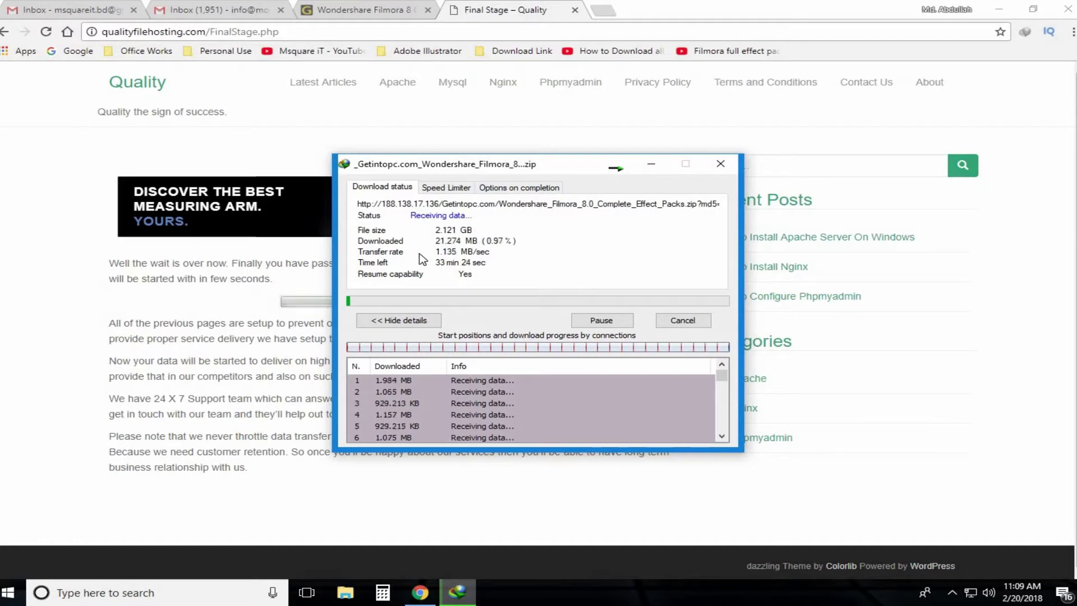
pyautogui.click(604, 322)
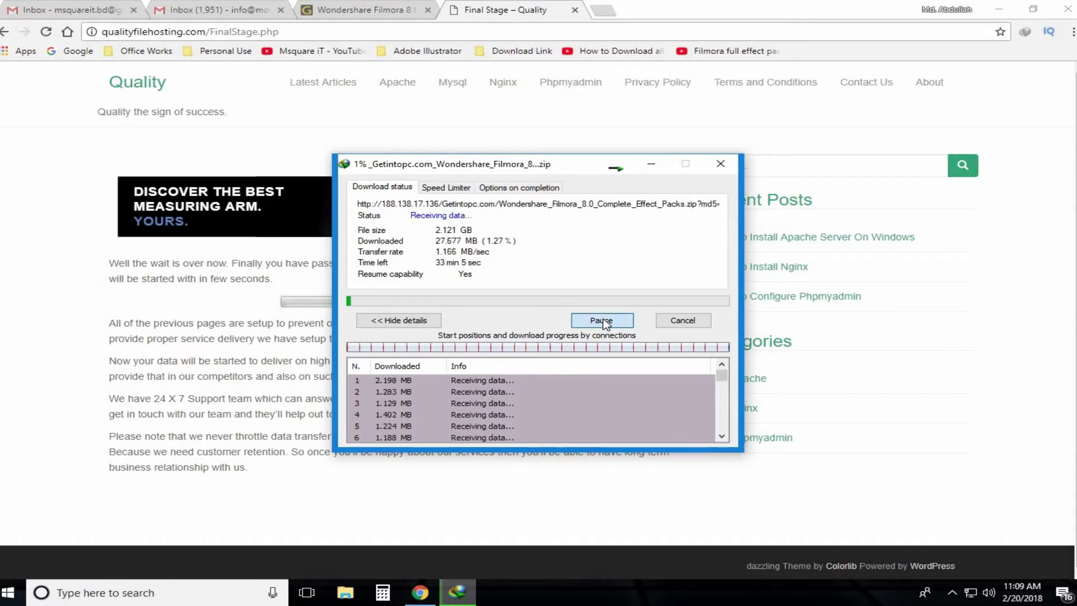
pyautogui.click(651, 167)
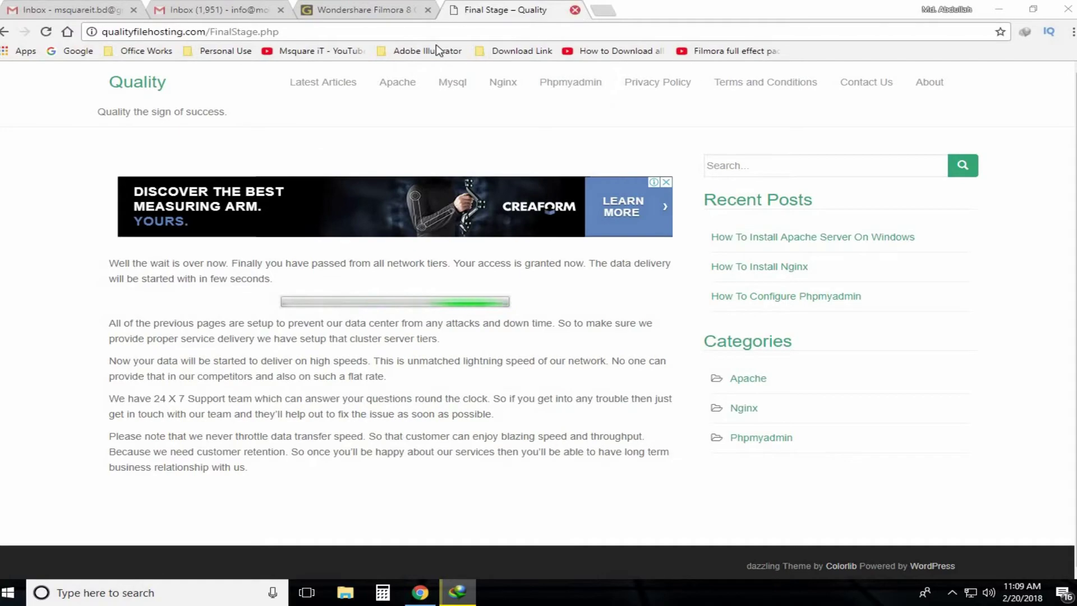
pyautogui.click(574, 11)
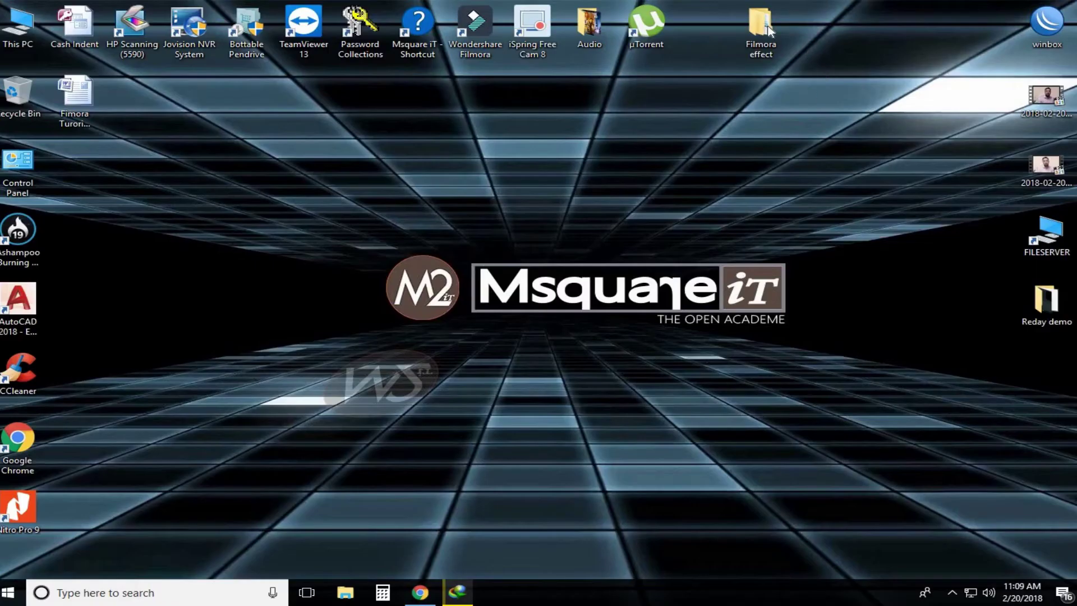
# Open the desktop Filmora effect folder maximized and check the effect packs ZIP's context menu.
pyautogui.doubleClick(769, 32)
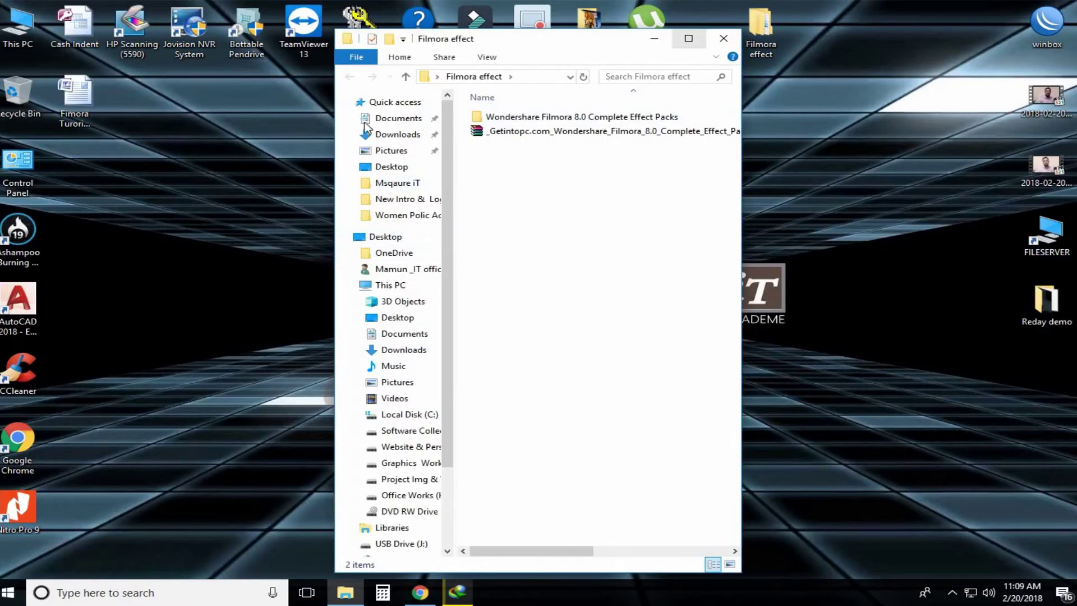
pyautogui.click(690, 41)
pyautogui.click(203, 99)
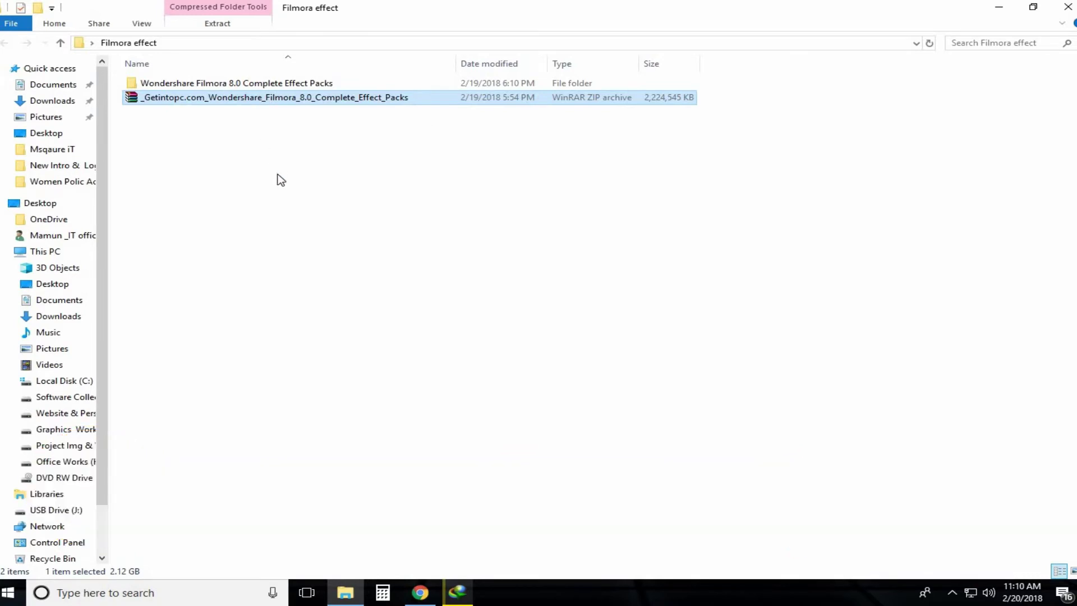
pyautogui.rightClick(191, 101)
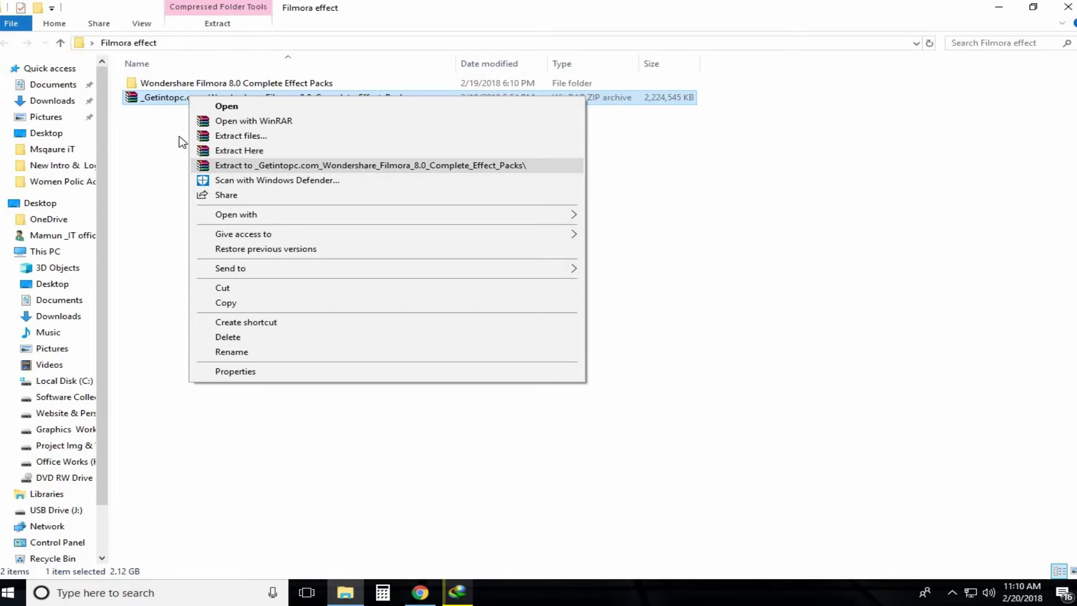
pyautogui.click(161, 84)
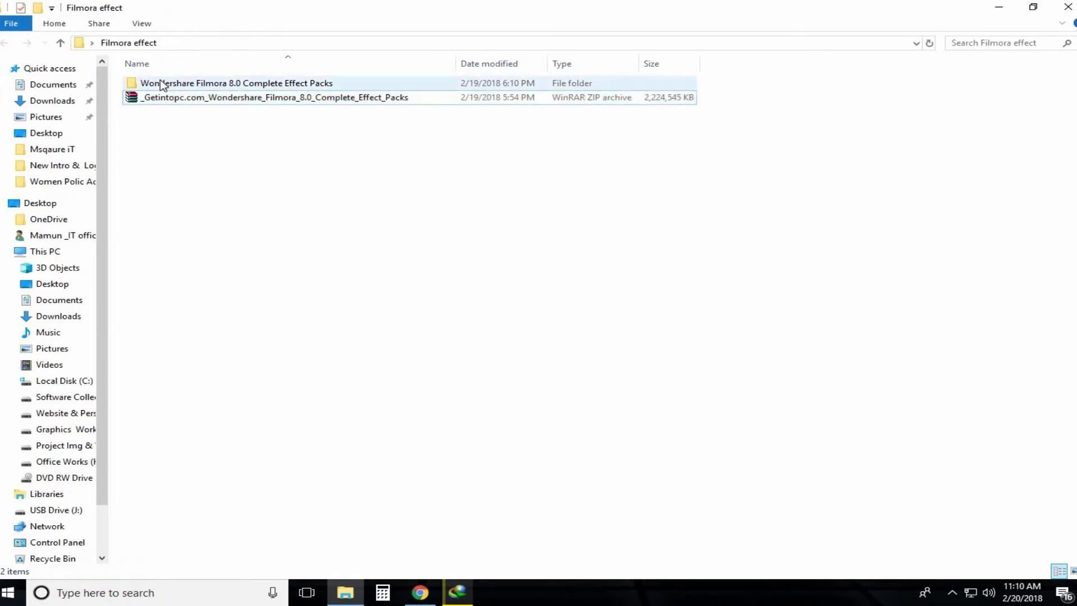
# Open the extracted effect packs folder and refresh it so the installers show application icons.
pyautogui.doubleClick(212, 84)
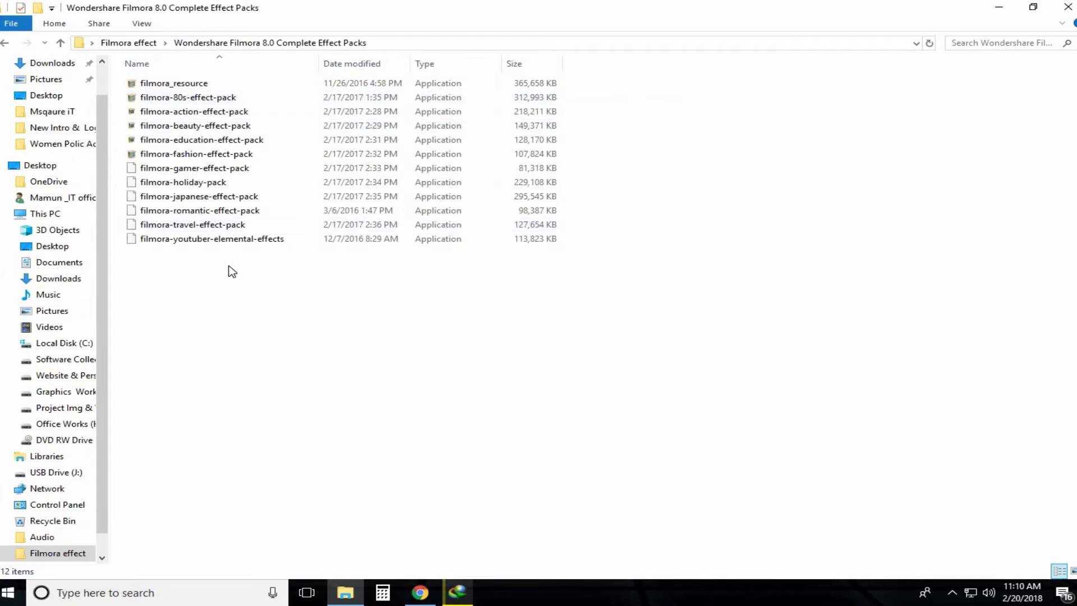
pyautogui.moveTo(227, 305); pyautogui.dragTo(190, 77)
pyautogui.rightClick(247, 324)
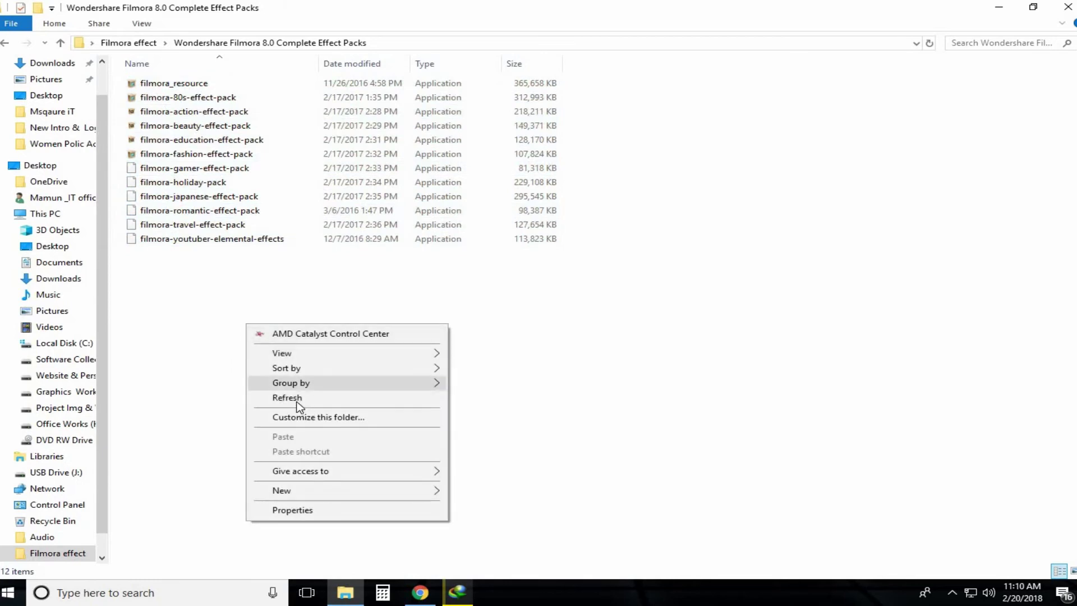
pyautogui.click(296, 399)
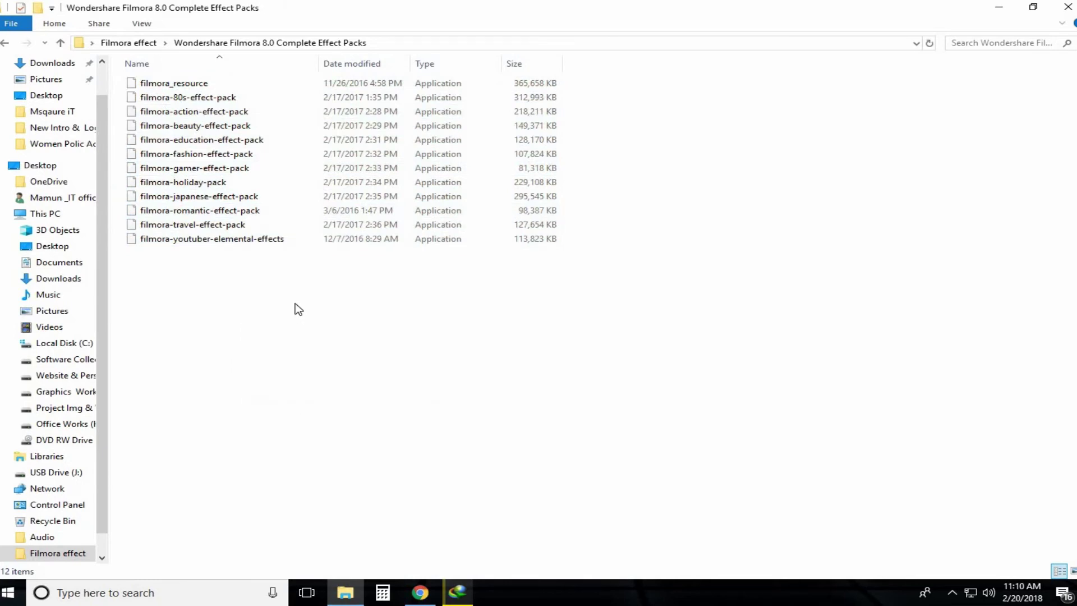
pyautogui.rightClick(294, 304)
pyautogui.click(327, 375)
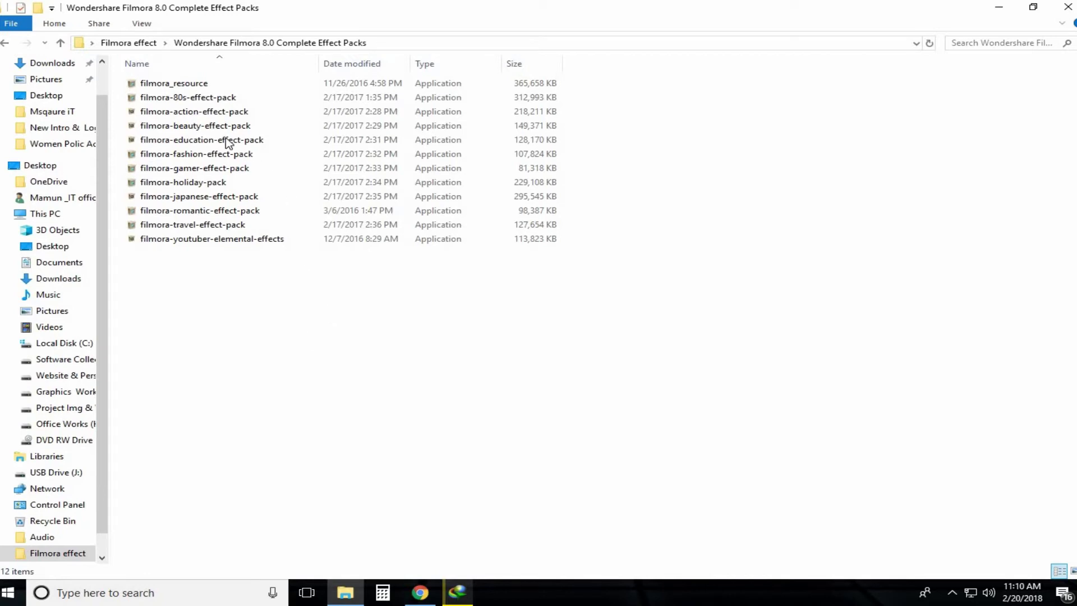
# Select the effect-pack installers, then pick the filmora-travel-effect-pack installer.
pyautogui.click(176, 86)
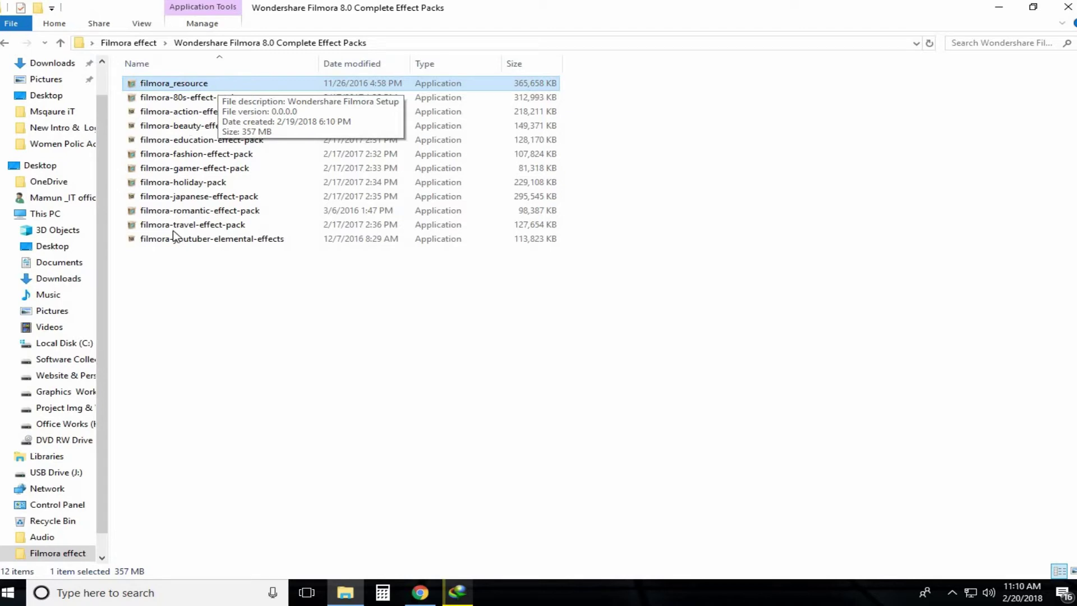
pyautogui.moveTo(182, 281); pyautogui.dragTo(167, 93)
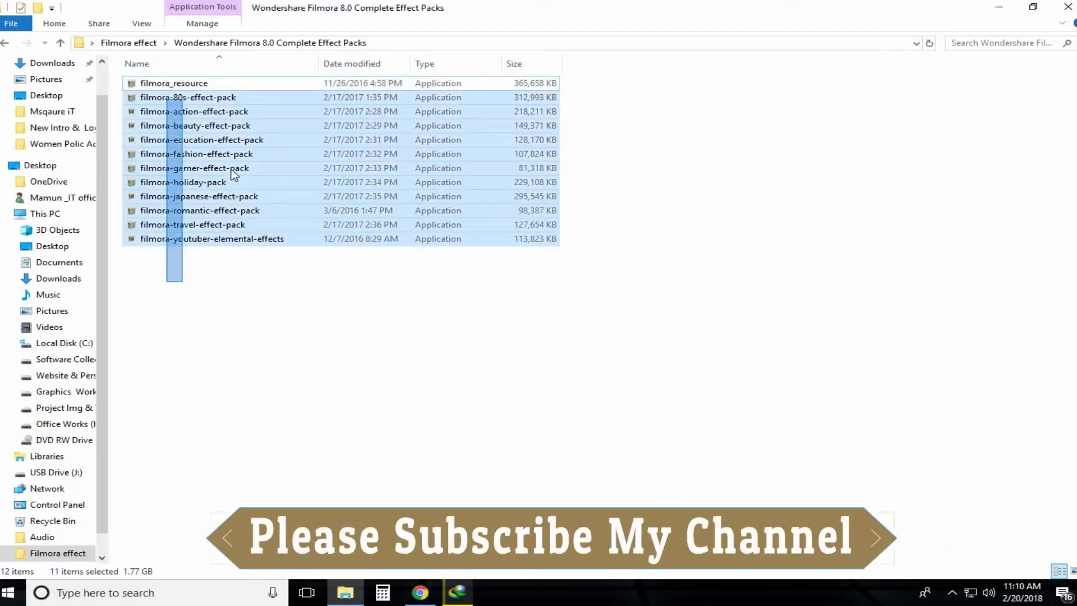
pyautogui.click(228, 312)
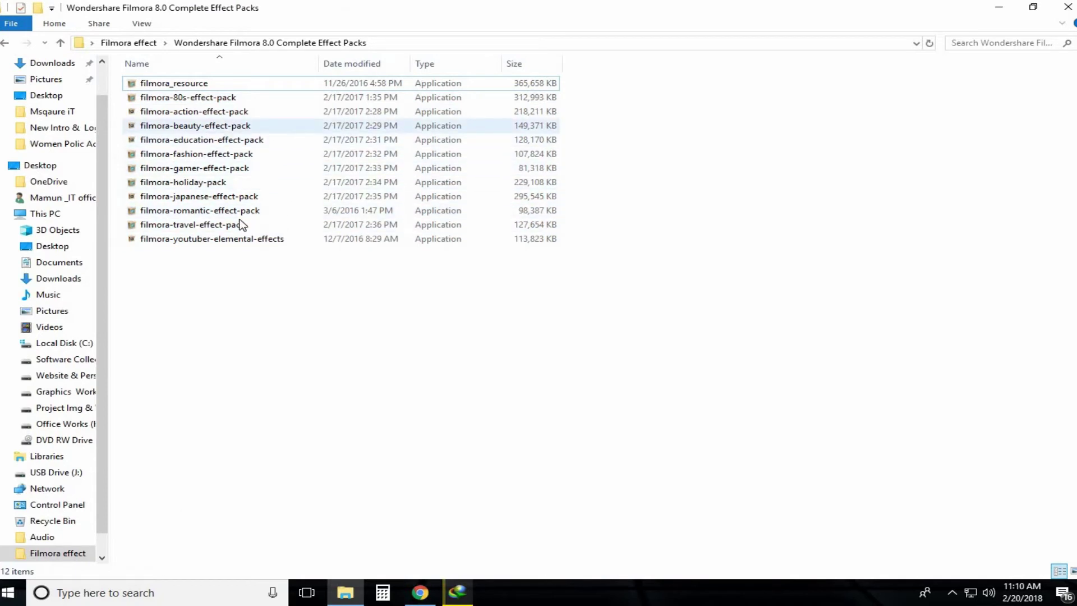
pyautogui.moveTo(200, 281); pyautogui.dragTo(168, 94)
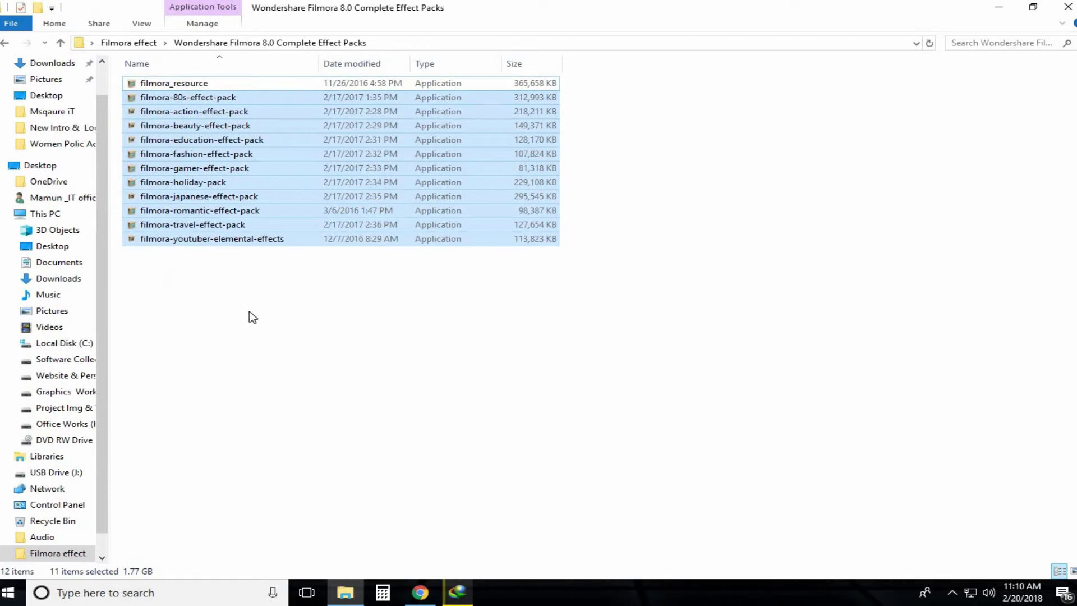
pyautogui.click(207, 287)
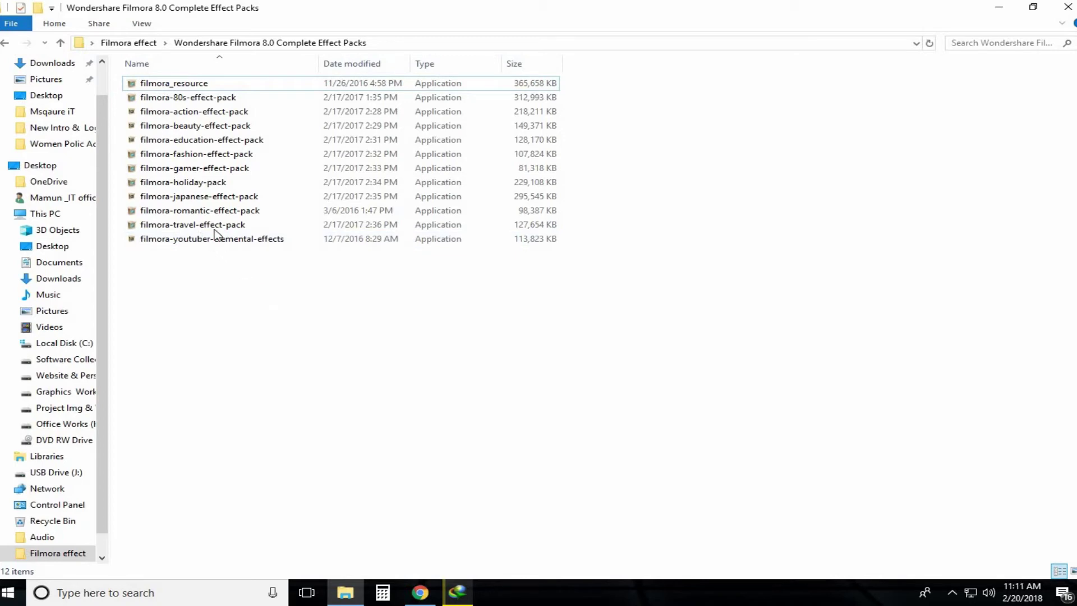
pyautogui.click(193, 229)
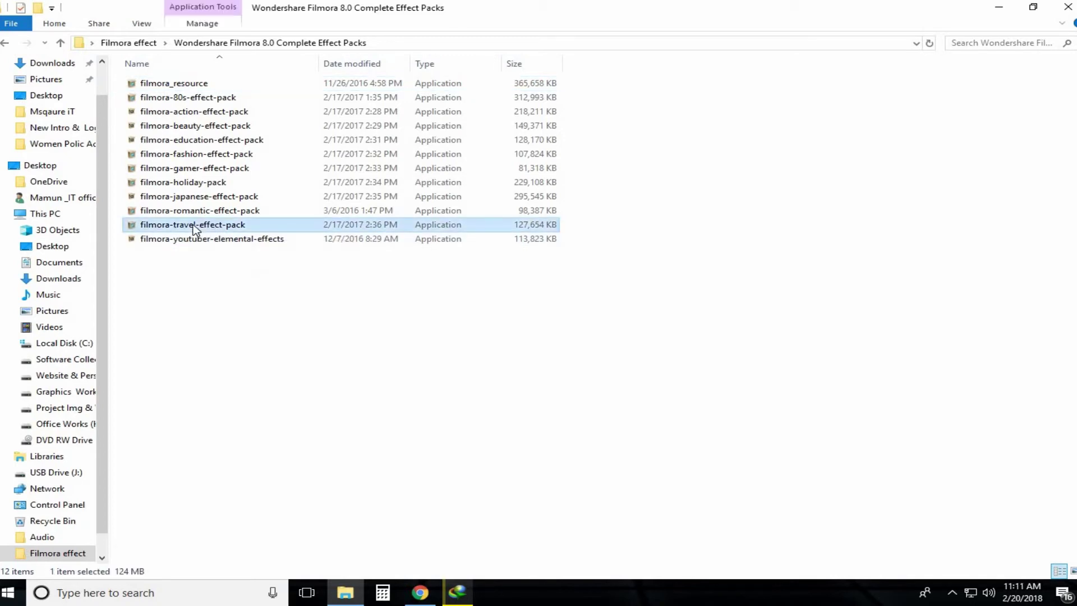
# Install the Travel Effect Pack from filmora-travel-effect-pack and finish setup to launch Filmora.
pyautogui.doubleClick(194, 226)
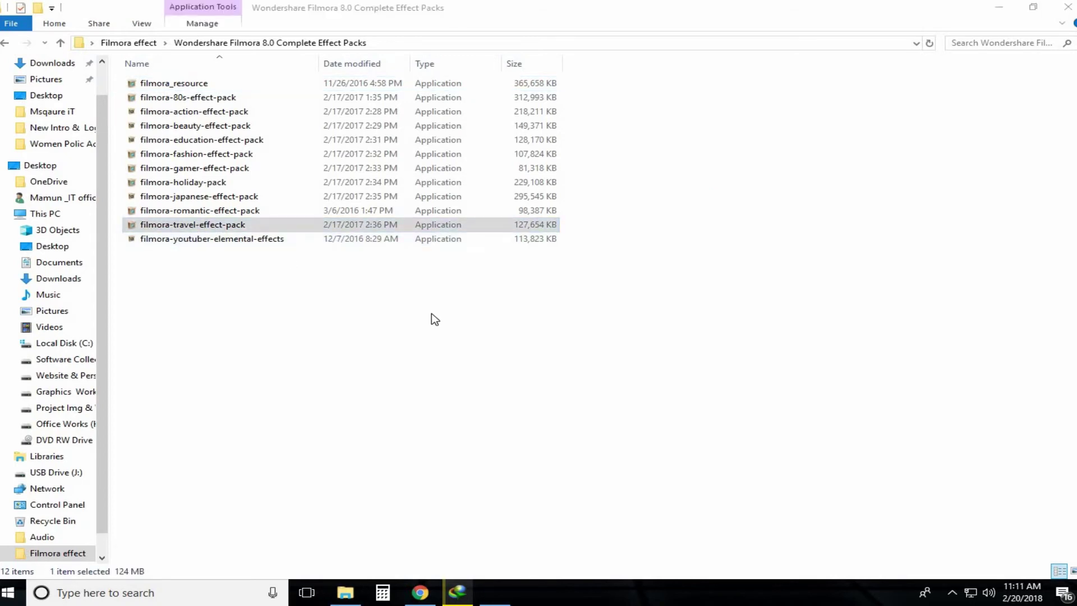
pyautogui.click(476, 396)
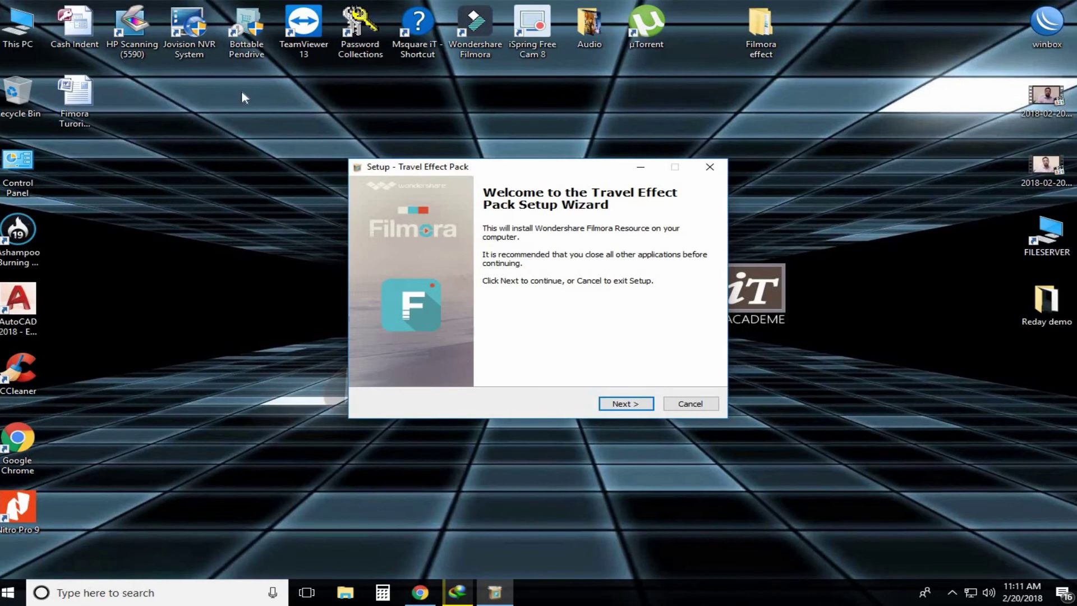
pyautogui.moveTo(318, 82); pyautogui.dragTo(370, 102)
pyautogui.click(348, 339)
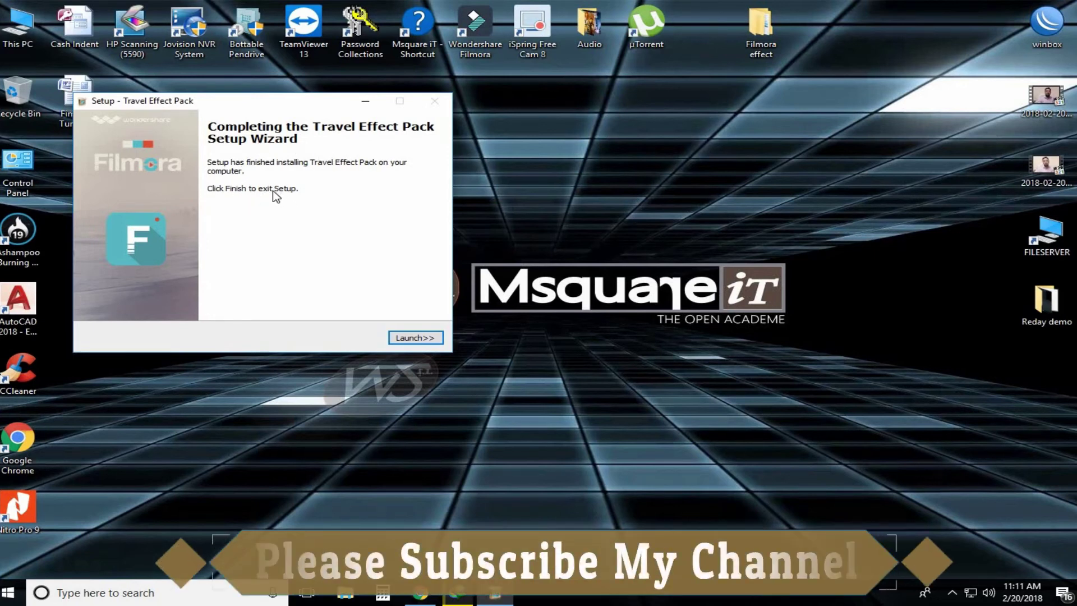
pyautogui.click(415, 338)
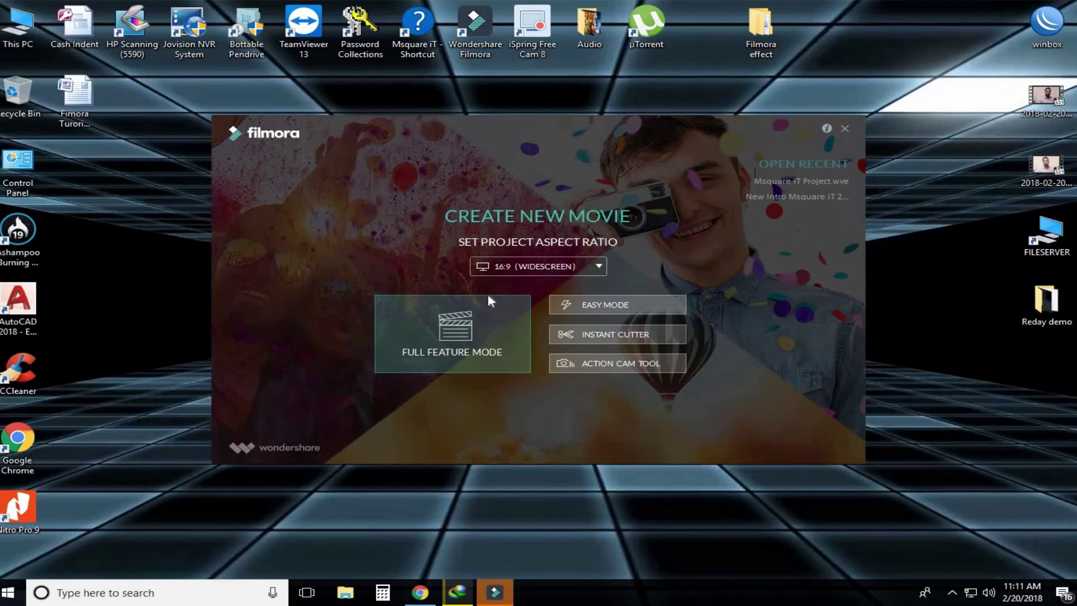
# Launch Filmora in Full Feature Mode and place the SAM_2038 clip on the video track.
pyautogui.click(461, 352)
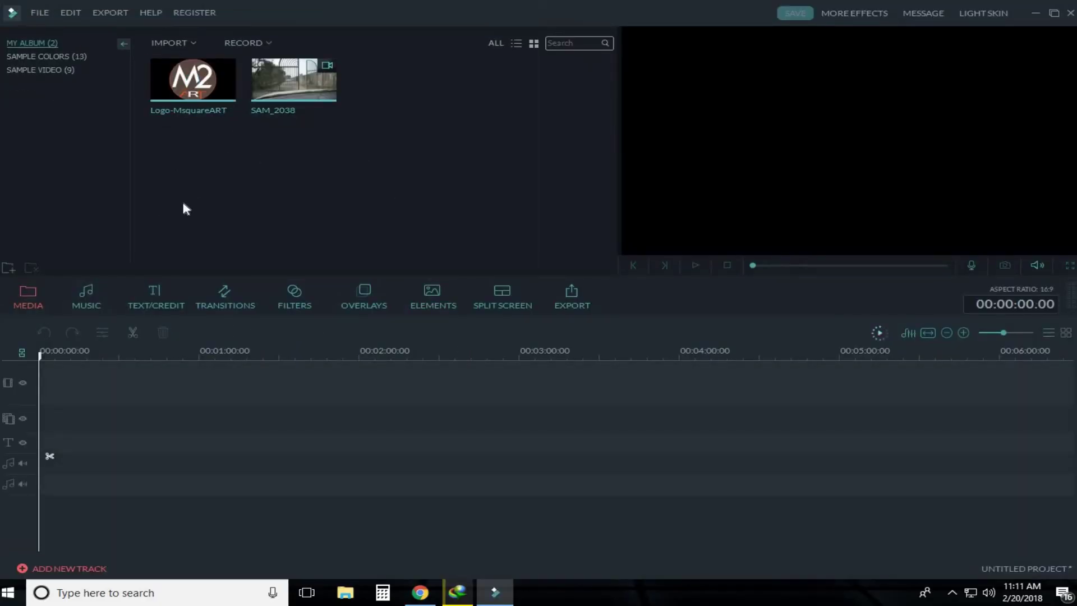
pyautogui.moveTo(315, 81); pyautogui.dragTo(133, 380)
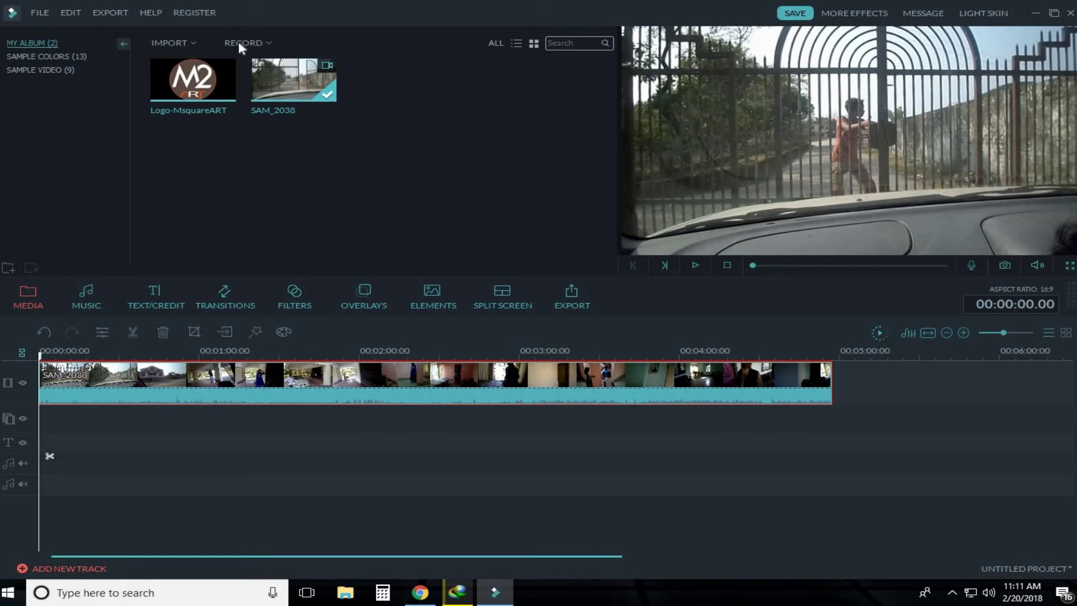
# Browse the MEDIA and LIFESTYLE categories of the Text/Credit title library.
pyautogui.click(157, 305)
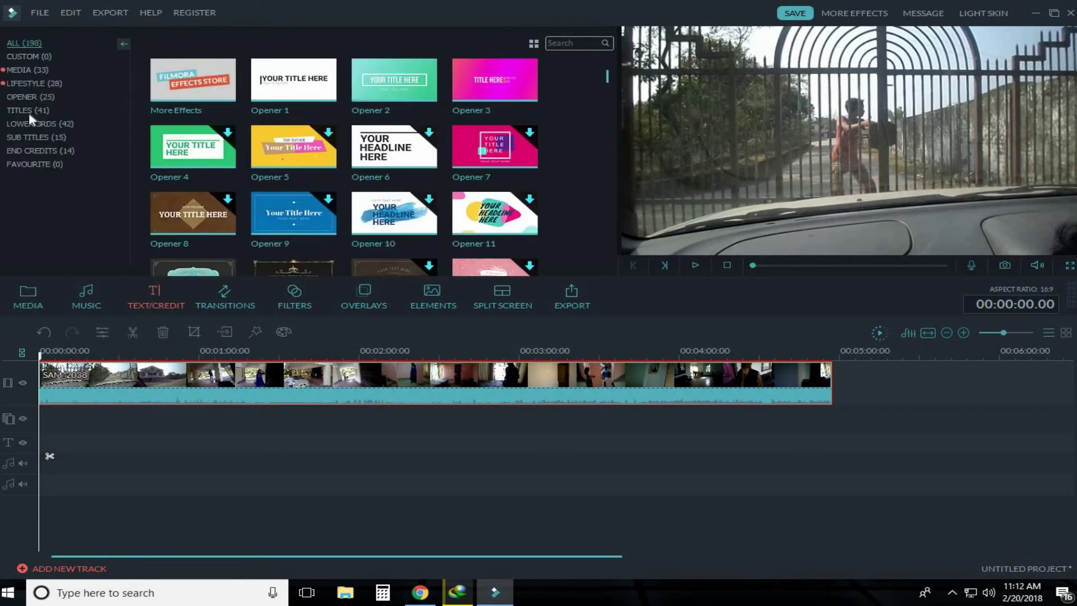
pyautogui.click(19, 71)
pyautogui.scroll(-5, 396, 185)
pyautogui.scroll(5, 393, 191)
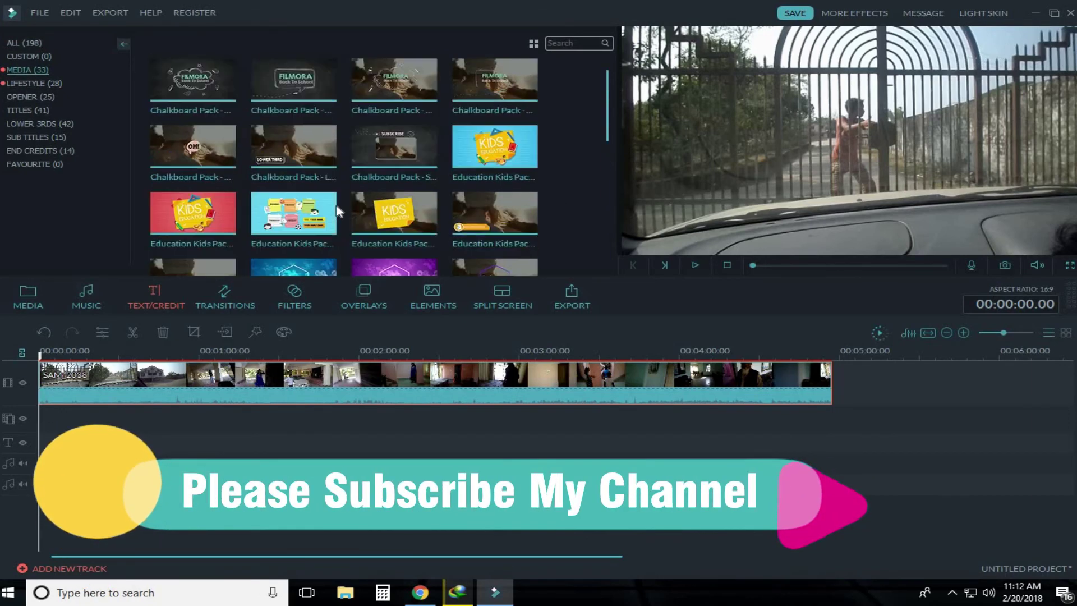
pyautogui.click(29, 84)
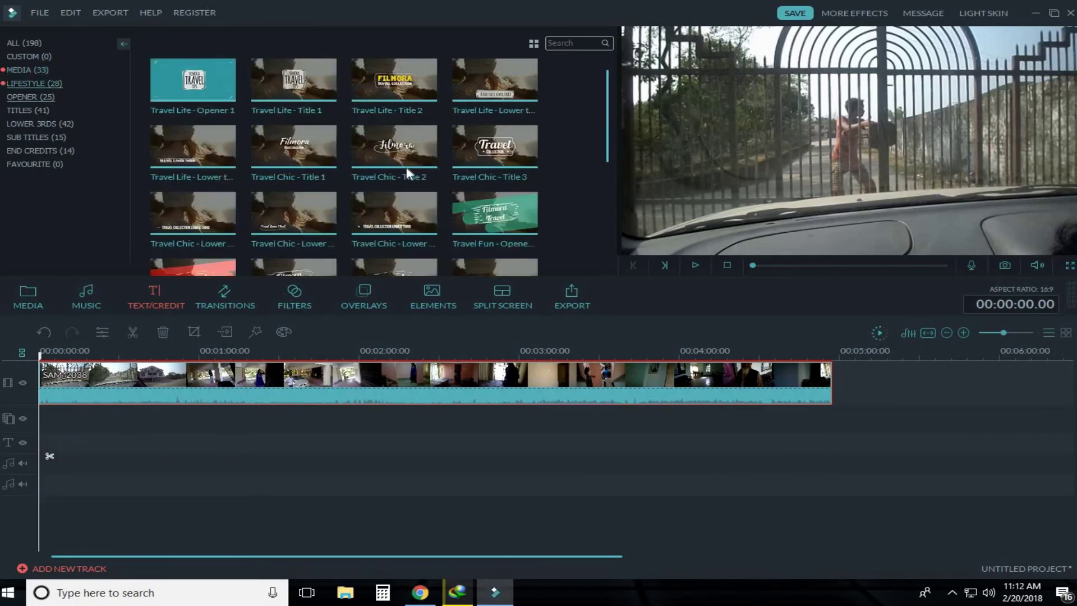
pyautogui.scroll(-1, 415, 195)
pyautogui.scroll(1, 393, 202)
# Preview the Travel Life - Title 2, Travel Chic - Title 2 and Travel Memories titles.
pyautogui.click(424, 89)
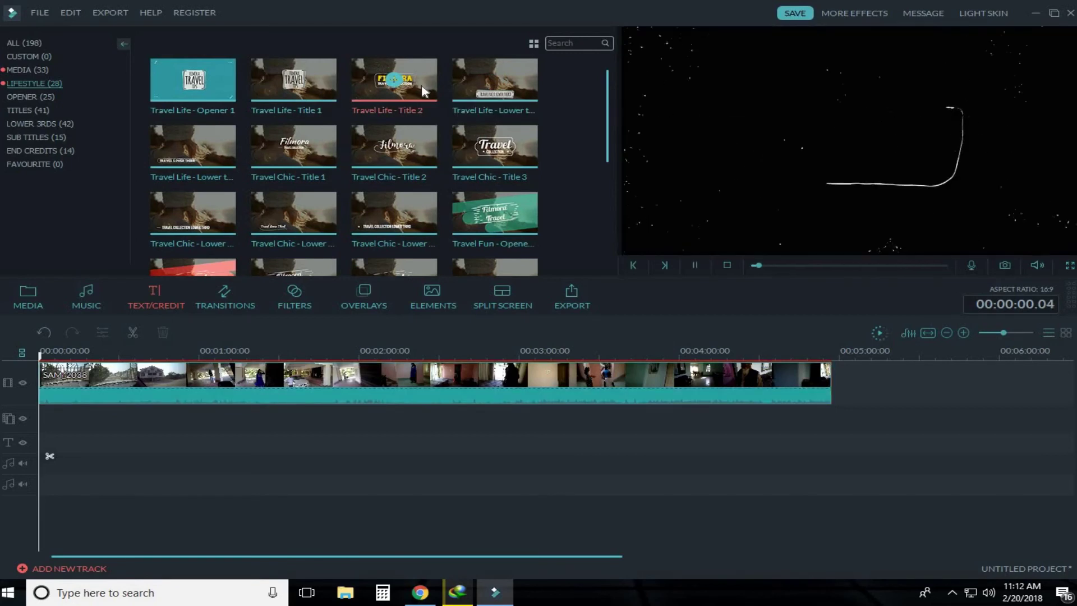
pyautogui.click(419, 143)
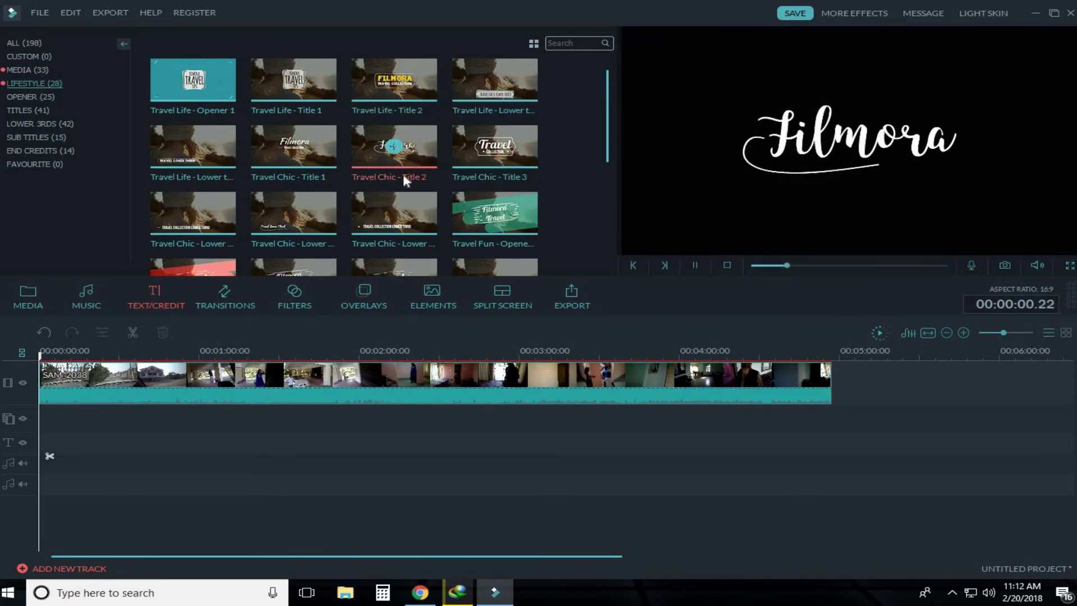
pyautogui.scroll(-3, 443, 238)
pyautogui.click(421, 164)
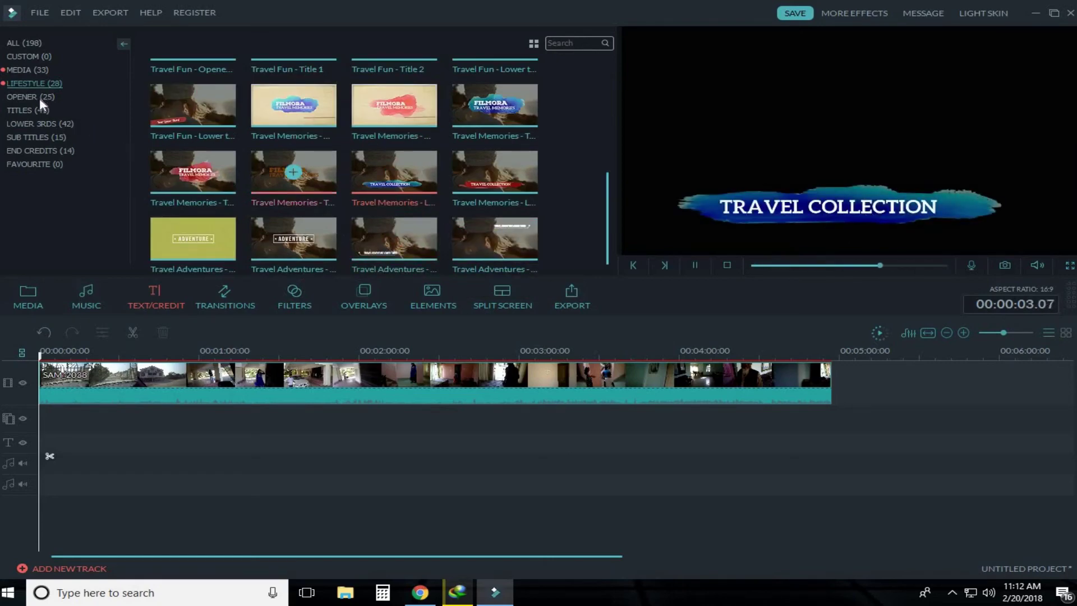
# Preview an Education Workshop title from MEDIA, then refresh the Windows desktop.
pyautogui.click(23, 69)
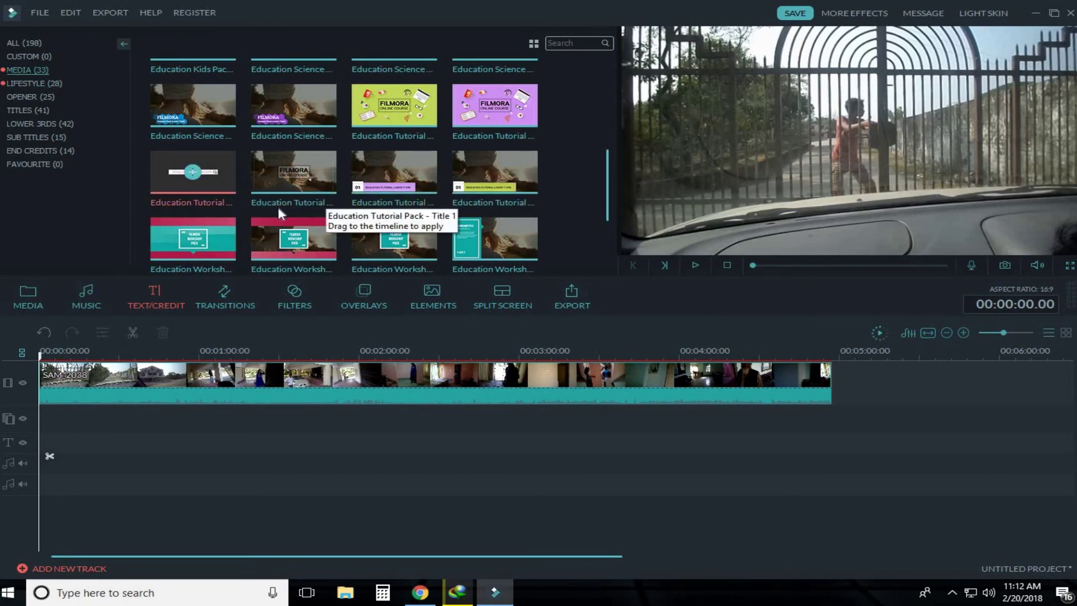
pyautogui.scroll(-3, 277, 203)
pyautogui.click(219, 156)
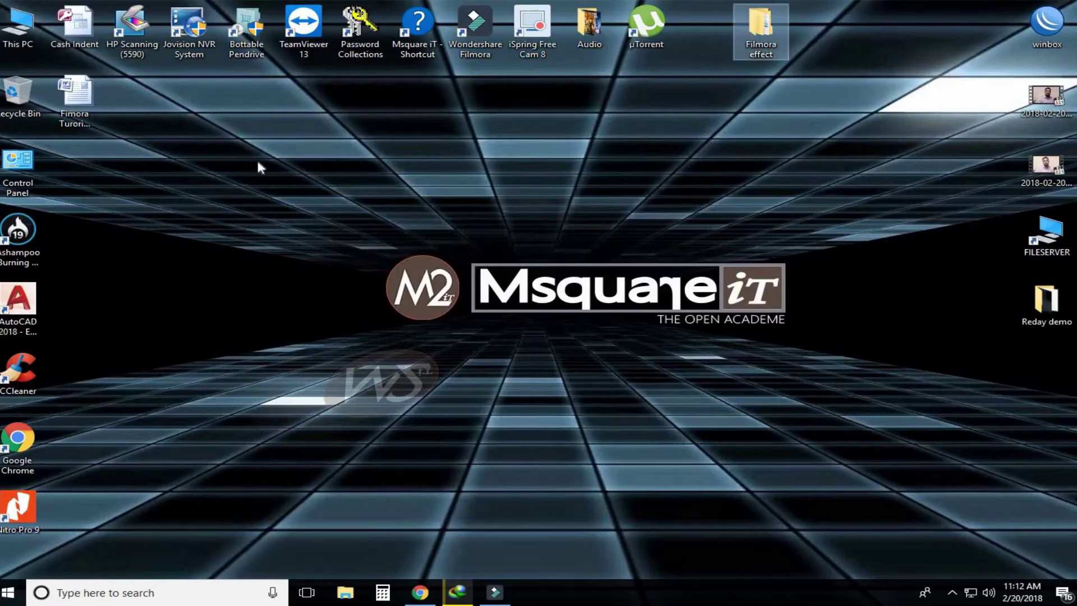
pyautogui.rightClick(245, 150)
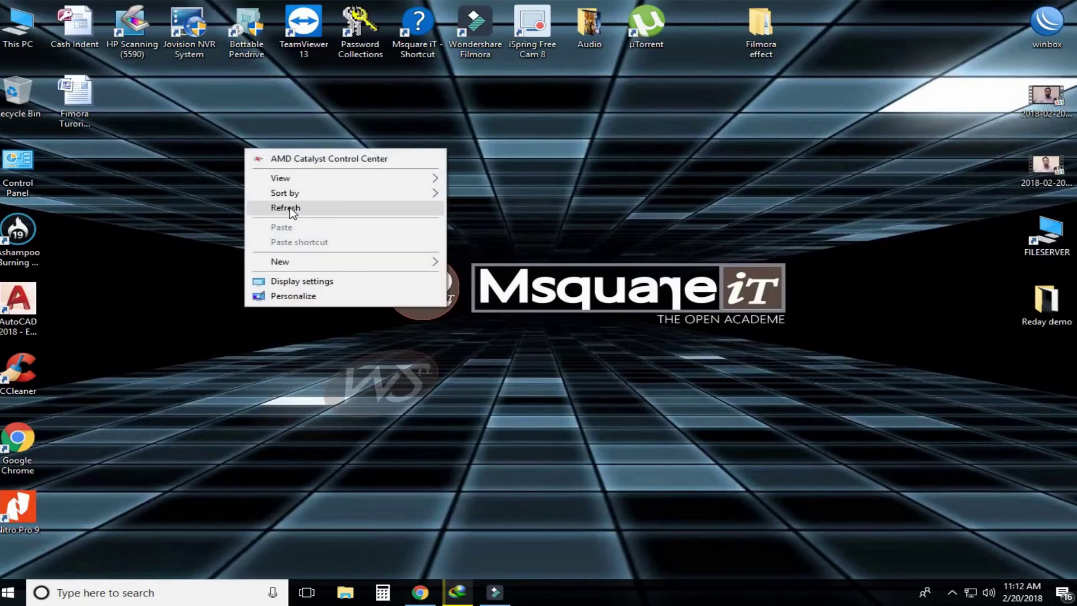
pyautogui.click(290, 209)
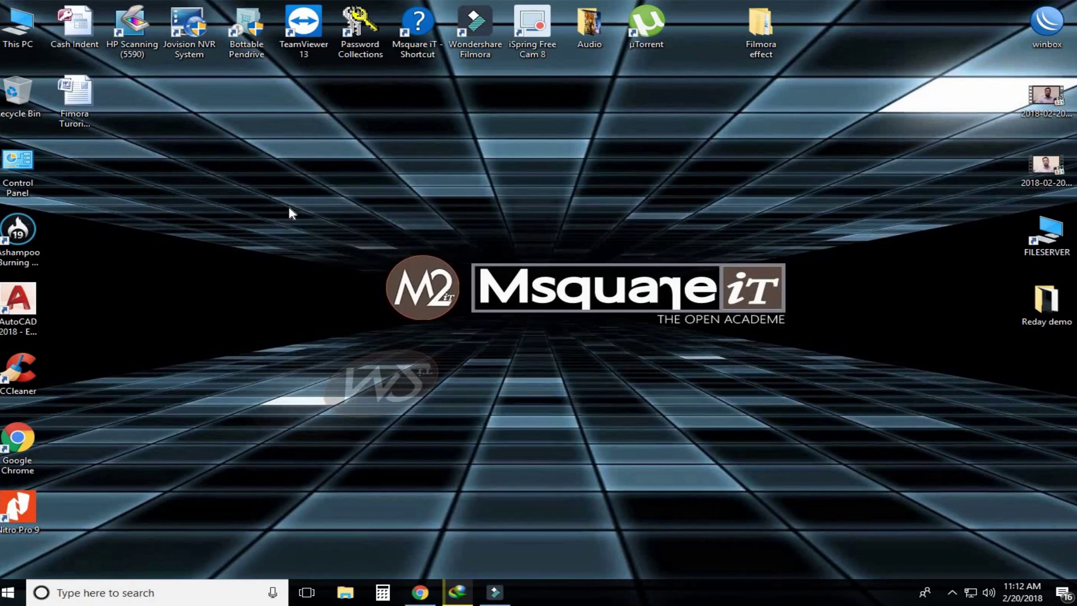